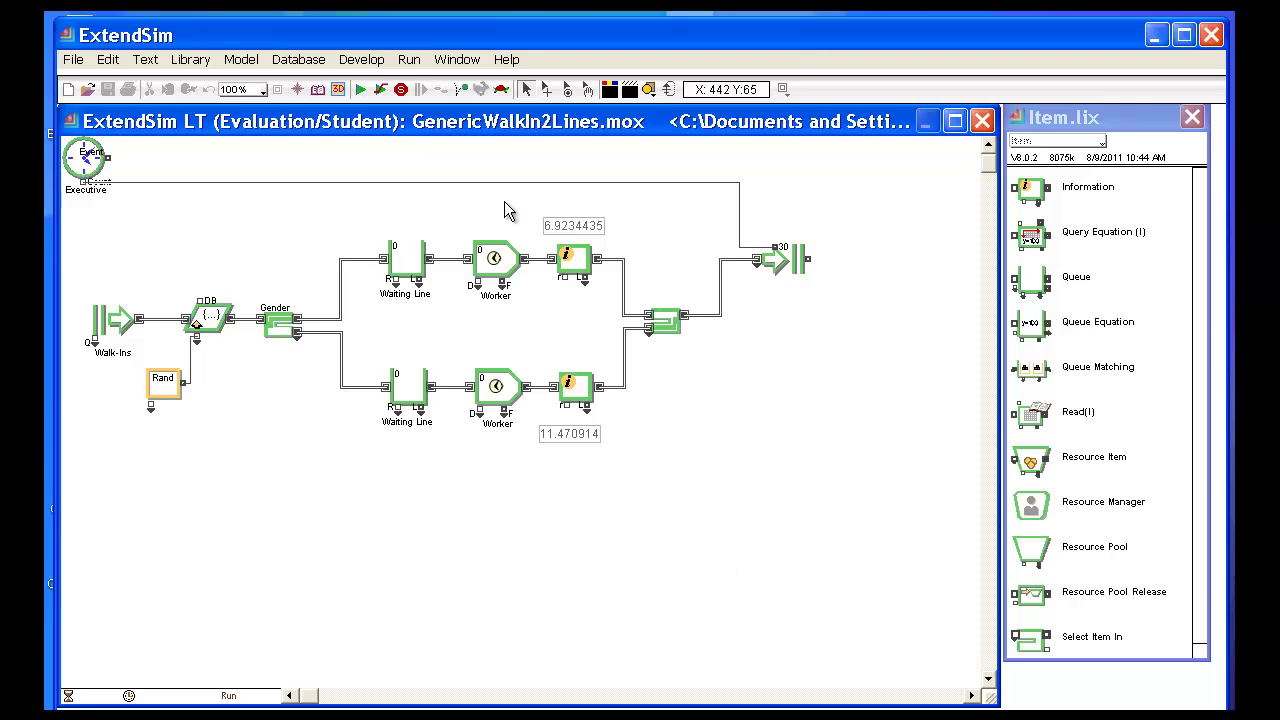
# Open Simulation Setup, showing end time 1000 and 1 run, and move the dialog up.
pyautogui.click(410, 60)
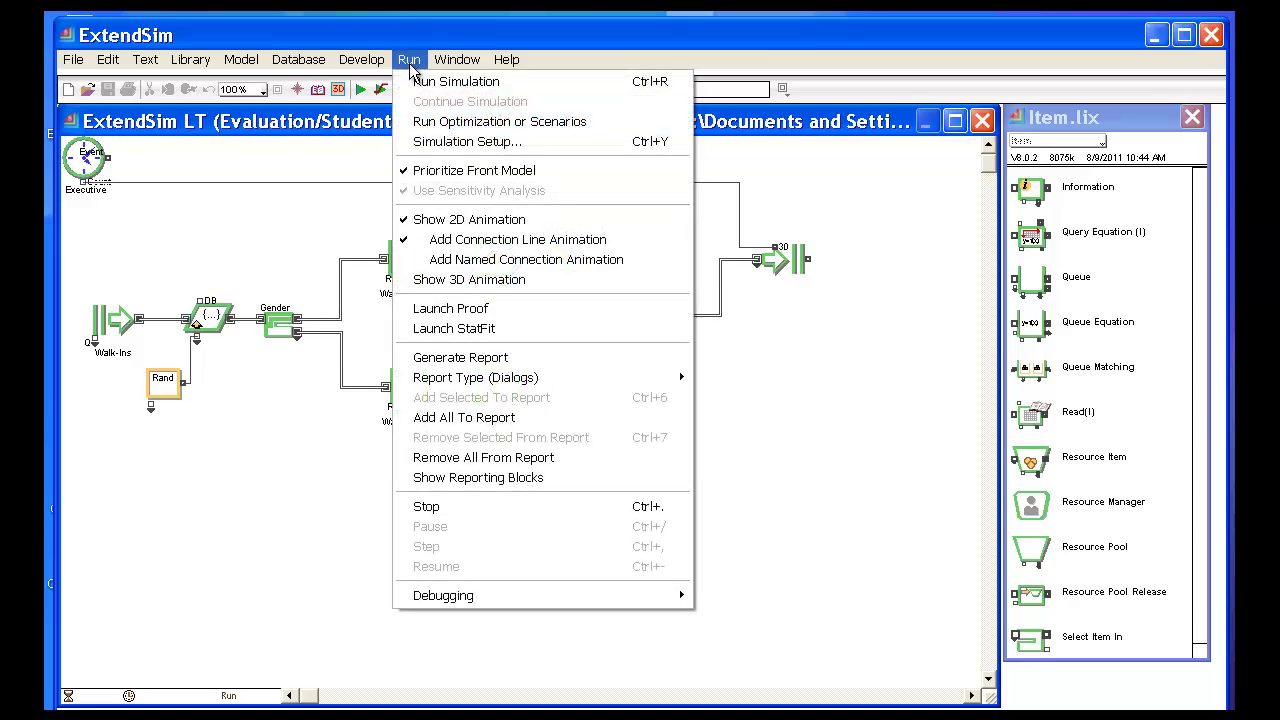
pyautogui.click(440, 145)
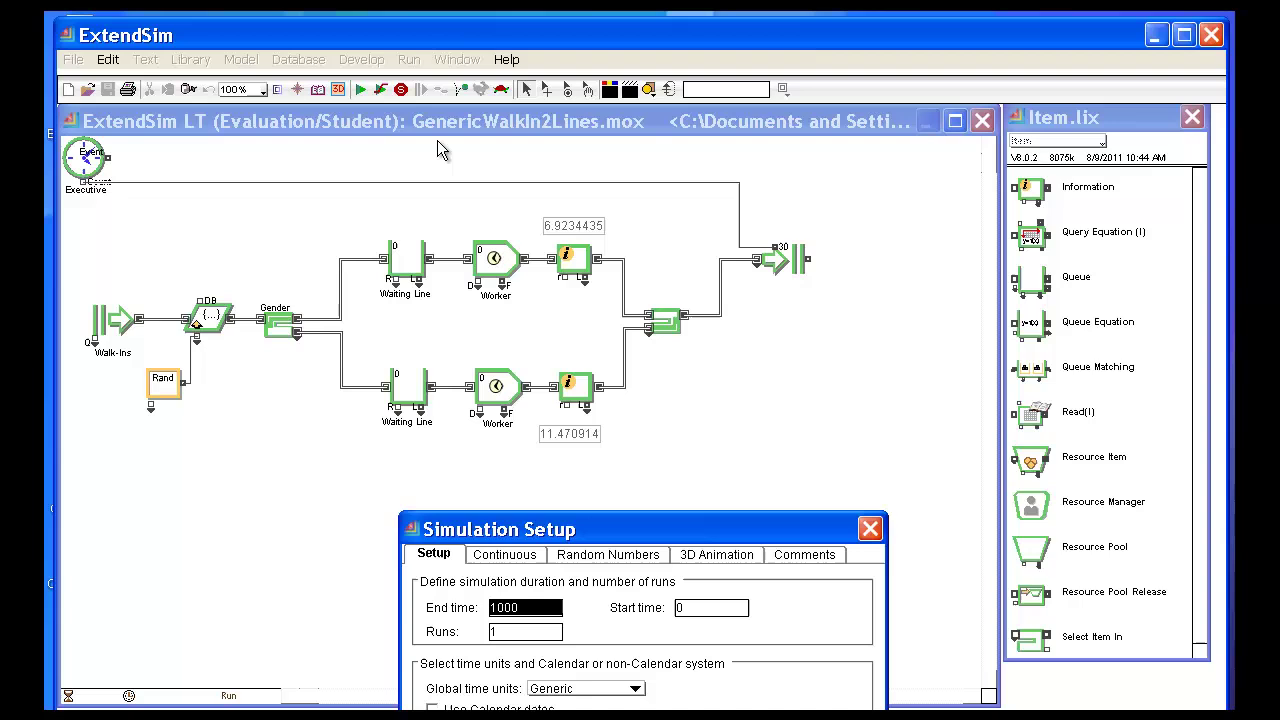
pyautogui.moveTo(618, 532); pyautogui.dragTo(648, 216)
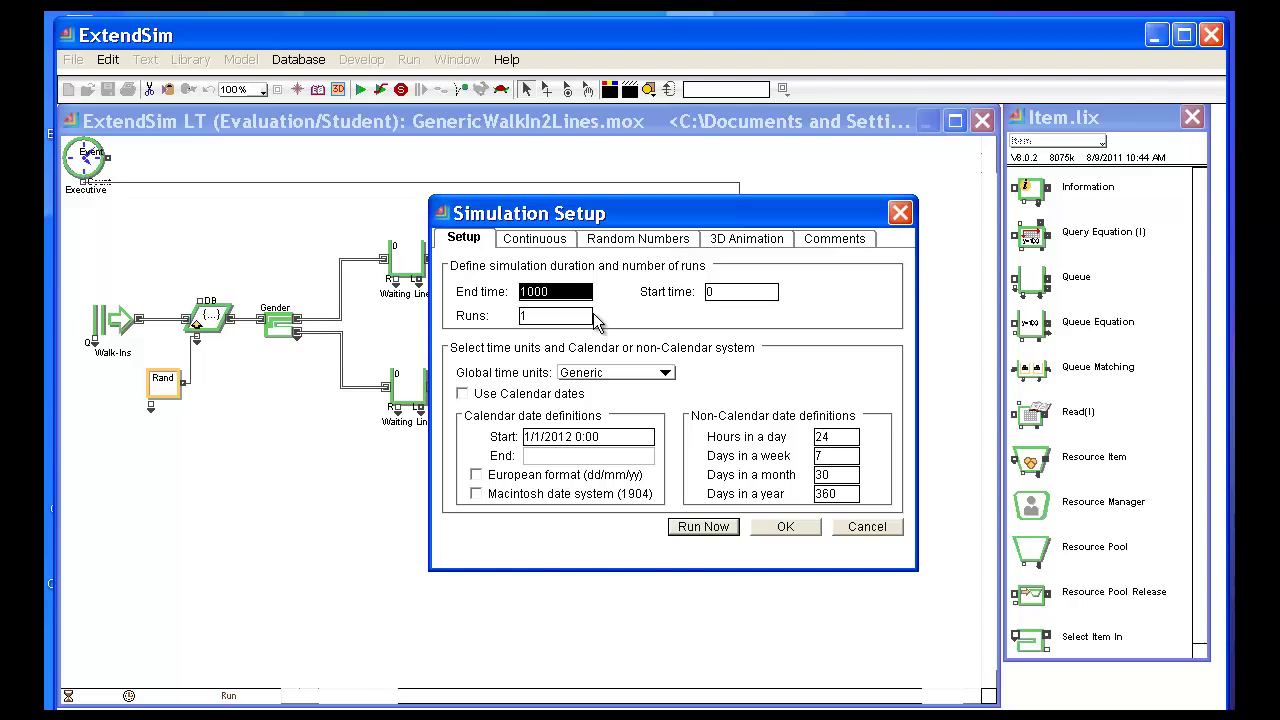
pyautogui.click(556, 316)
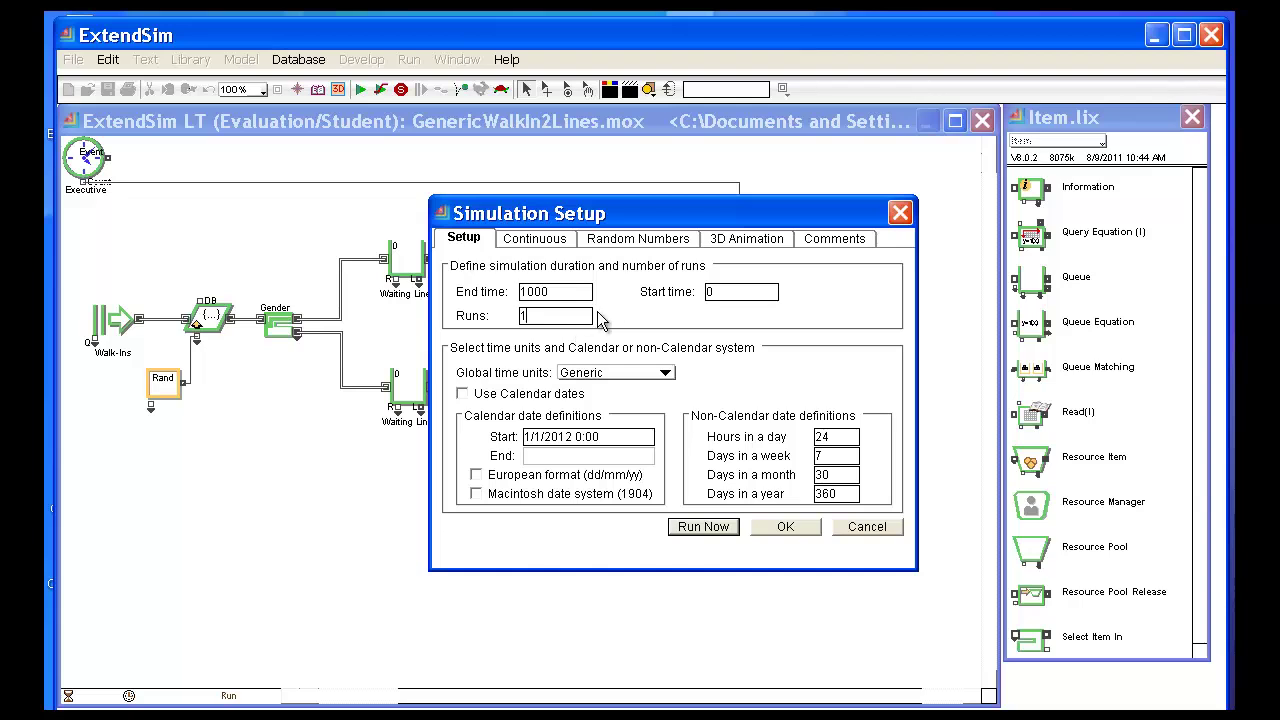
# Check the random seed on the Random Numbers tab, then close setup and run the model.
pyautogui.click(633, 240)
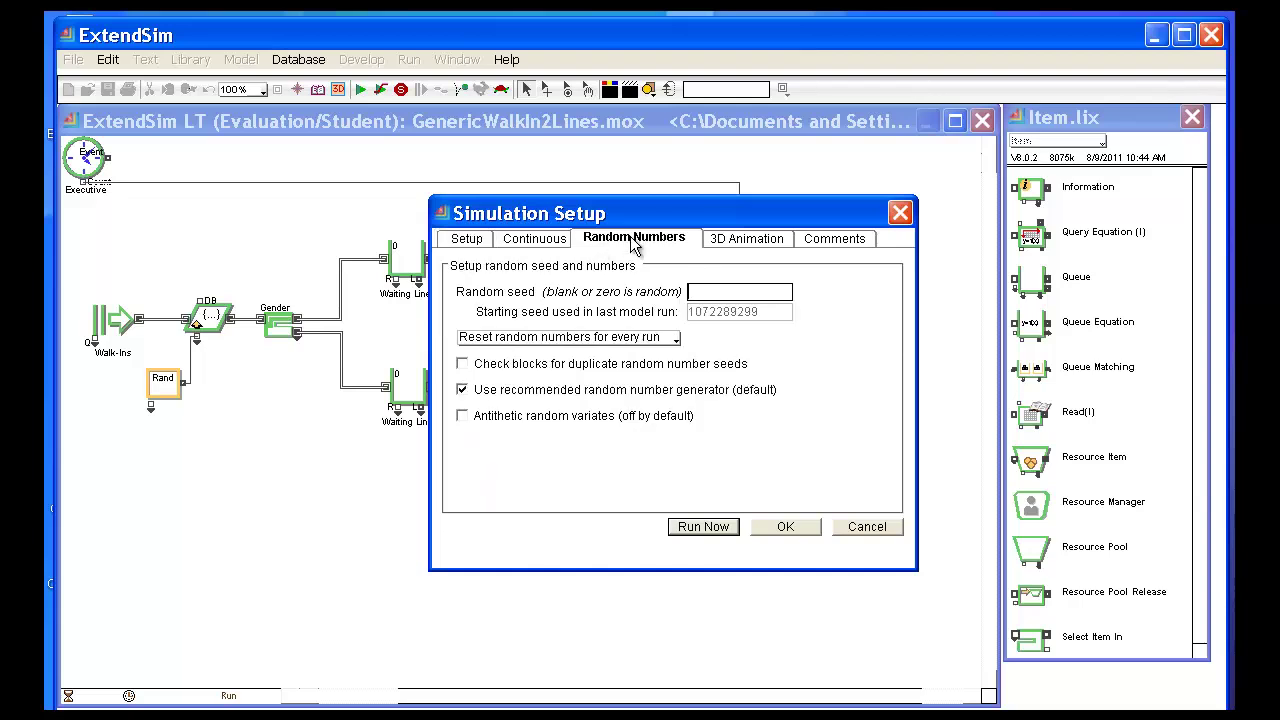
pyautogui.click(689, 291)
pyautogui.click(704, 527)
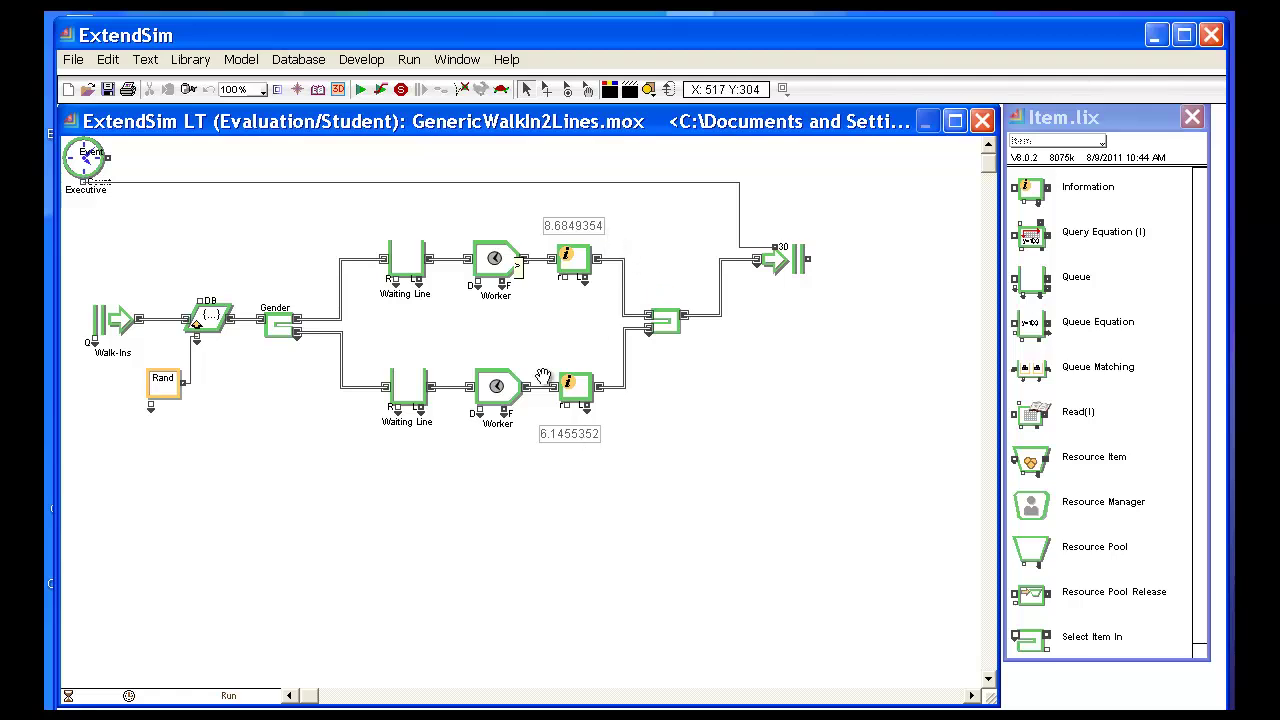
# Run the model again, ending with line results 8.6849354 and 6.1455352.
pyautogui.click(361, 90)
# Add Resource Pool and Resource Pool Release blocks from Item.lix and move Exit further right.
pyautogui.click(1035, 558)
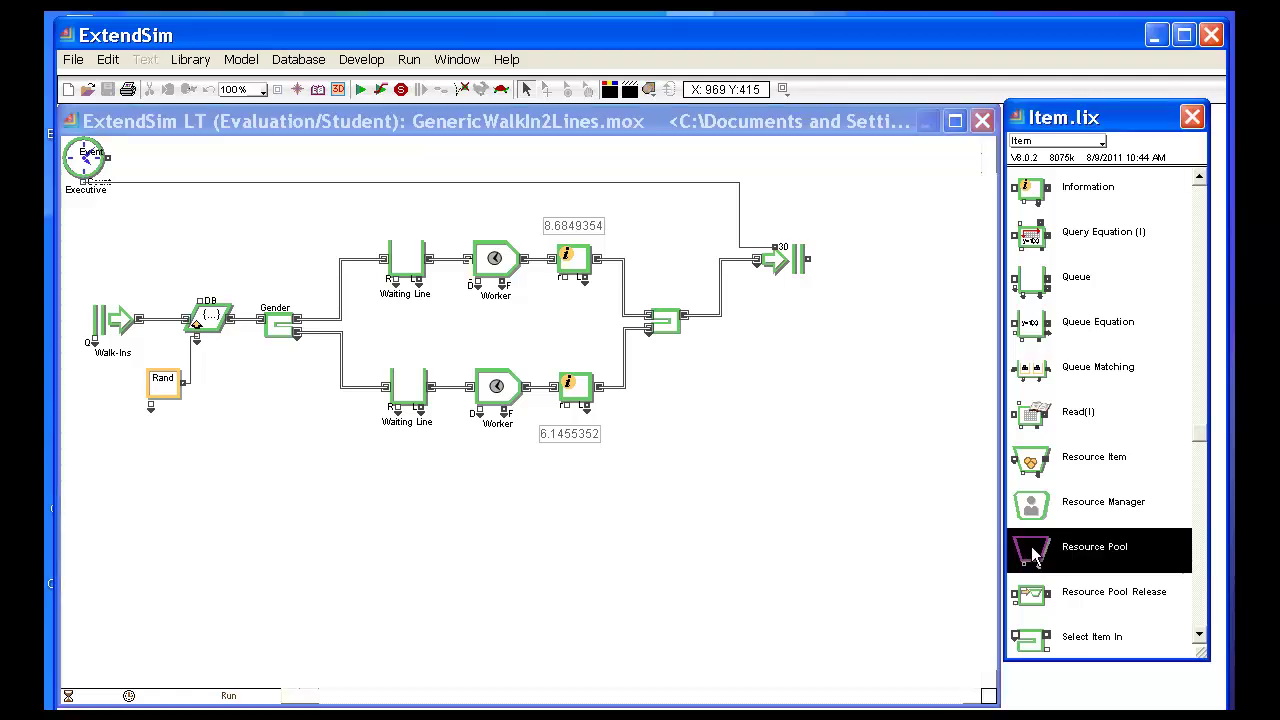
pyautogui.moveTo(1035, 556); pyautogui.dragTo(293, 458)
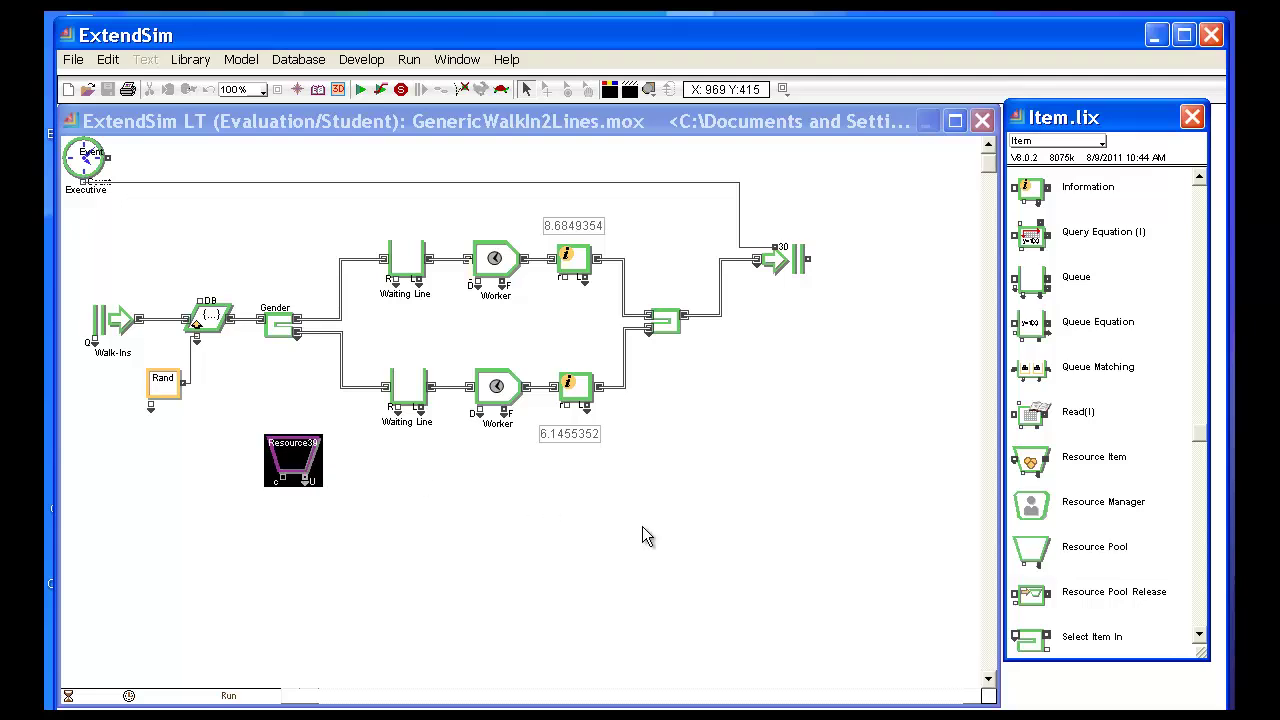
pyautogui.click(1035, 605)
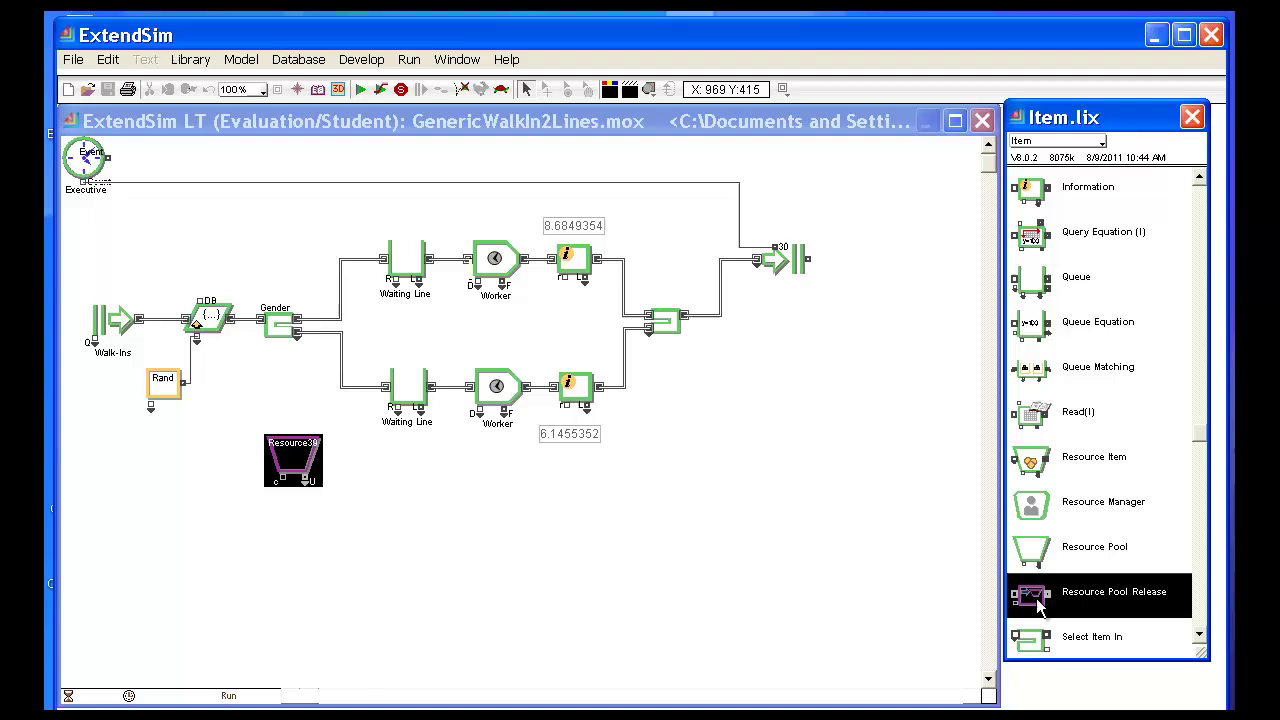
pyautogui.moveTo(1012, 580); pyautogui.dragTo(737, 391)
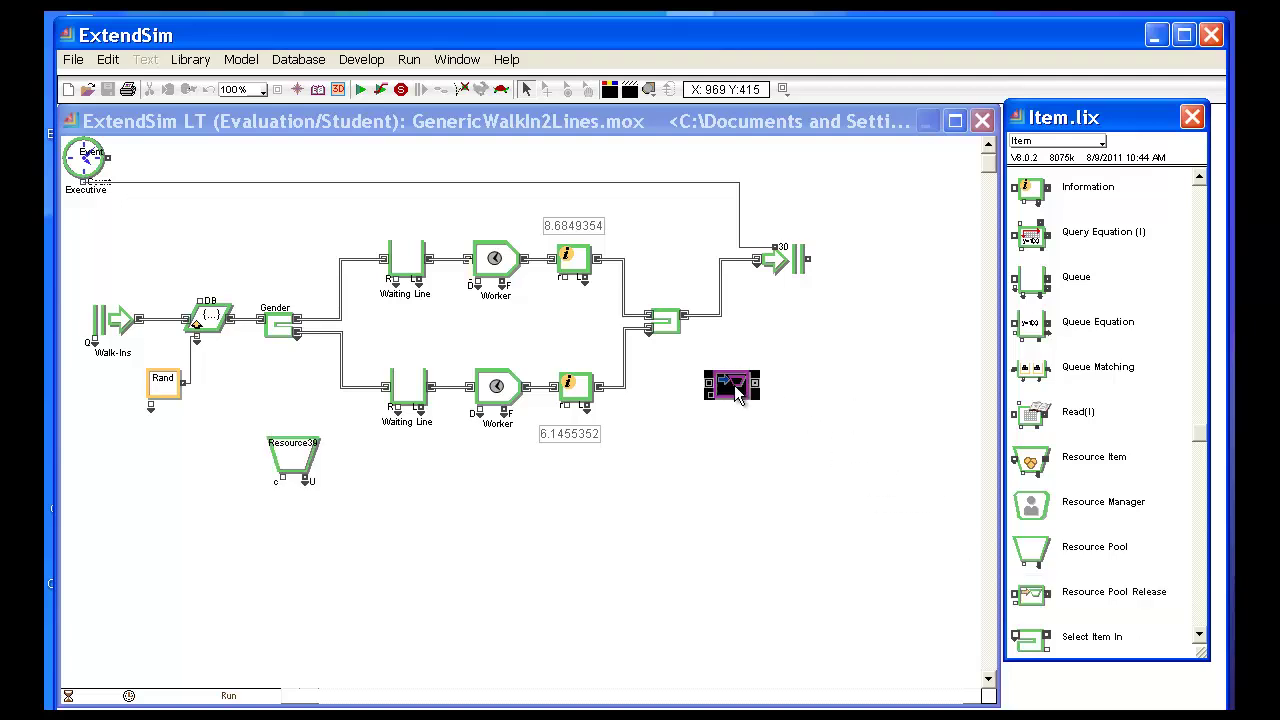
pyautogui.click(790, 266)
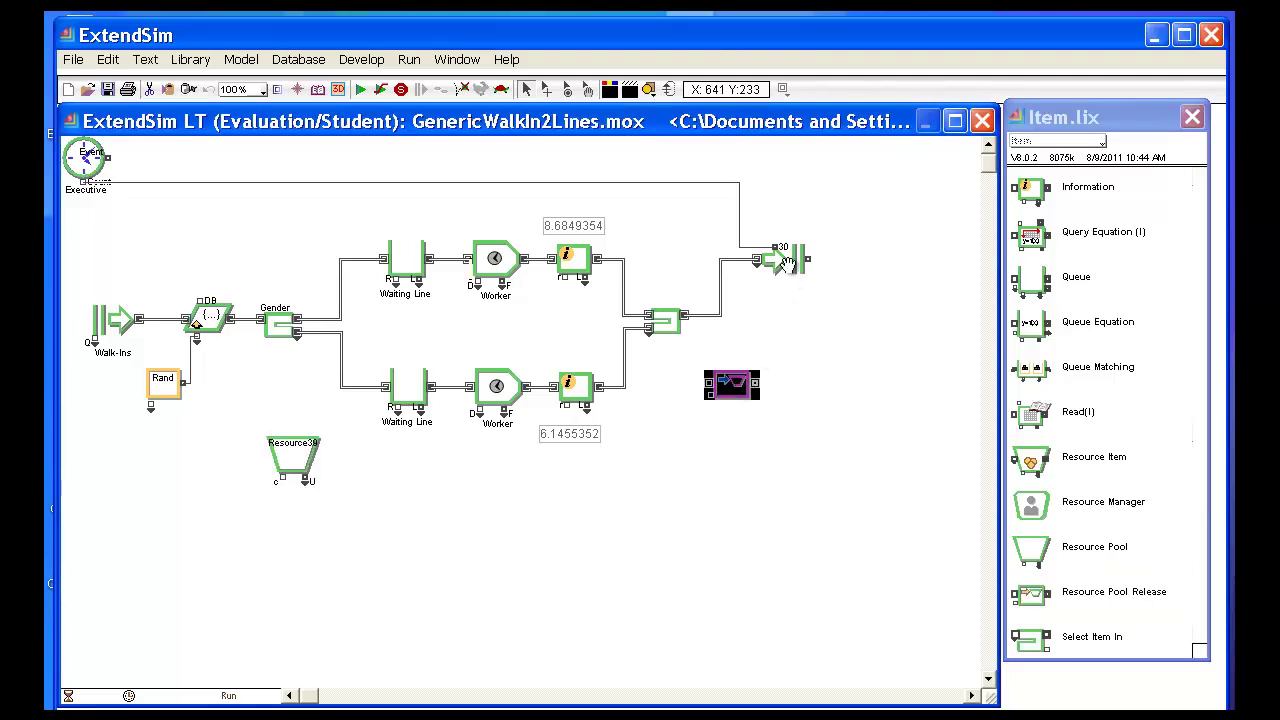
pyautogui.moveTo(836, 258); pyautogui.dragTo(880, 258)
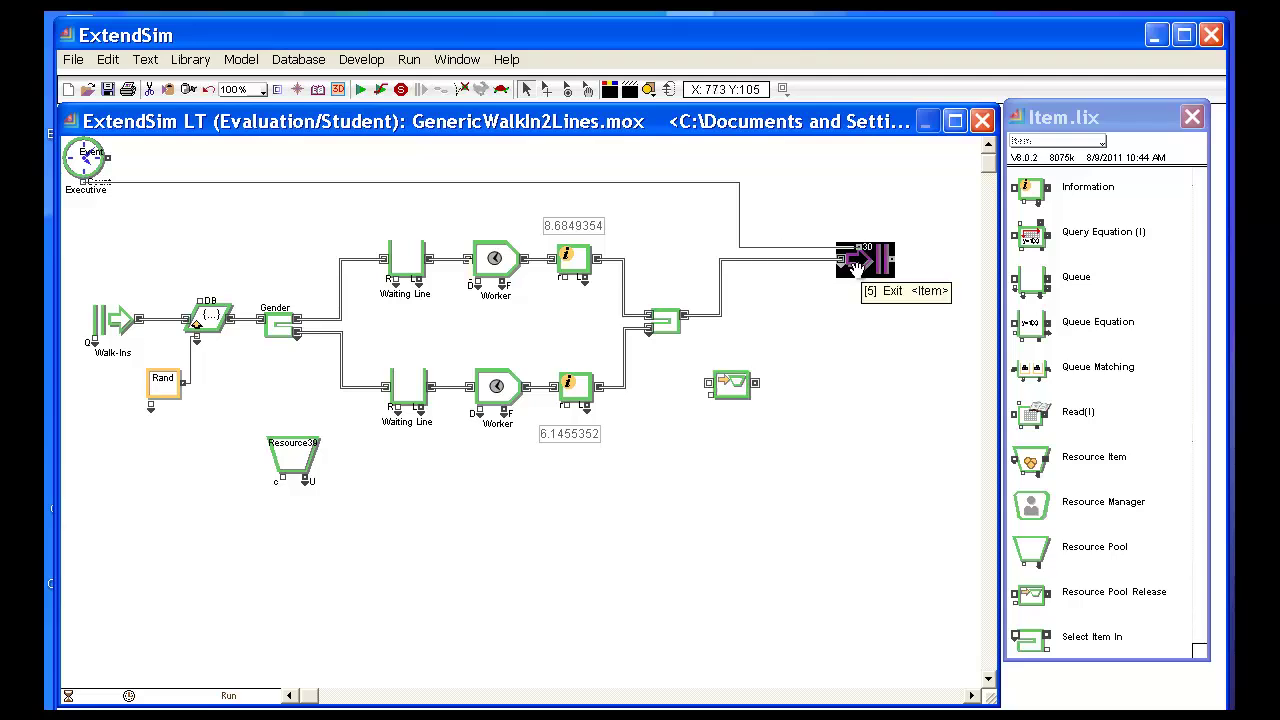
pyautogui.click(723, 321)
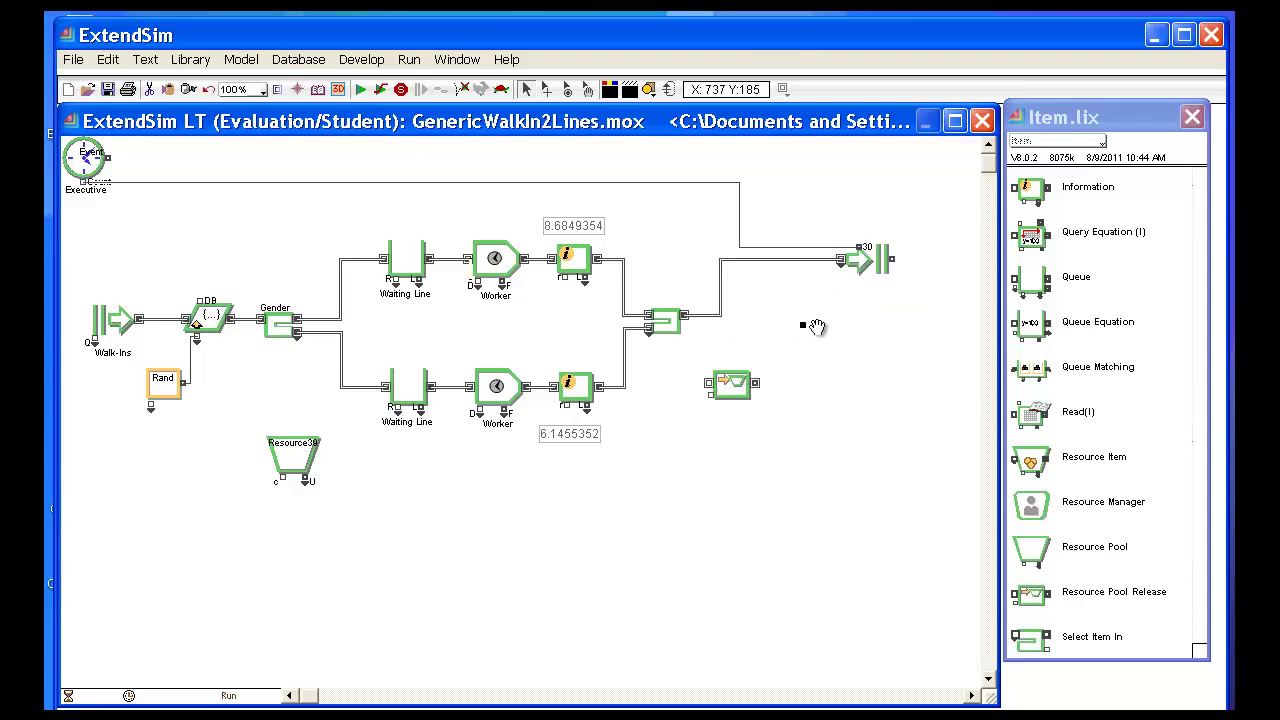
pyautogui.moveTo(816, 321); pyautogui.dragTo(814, 320)
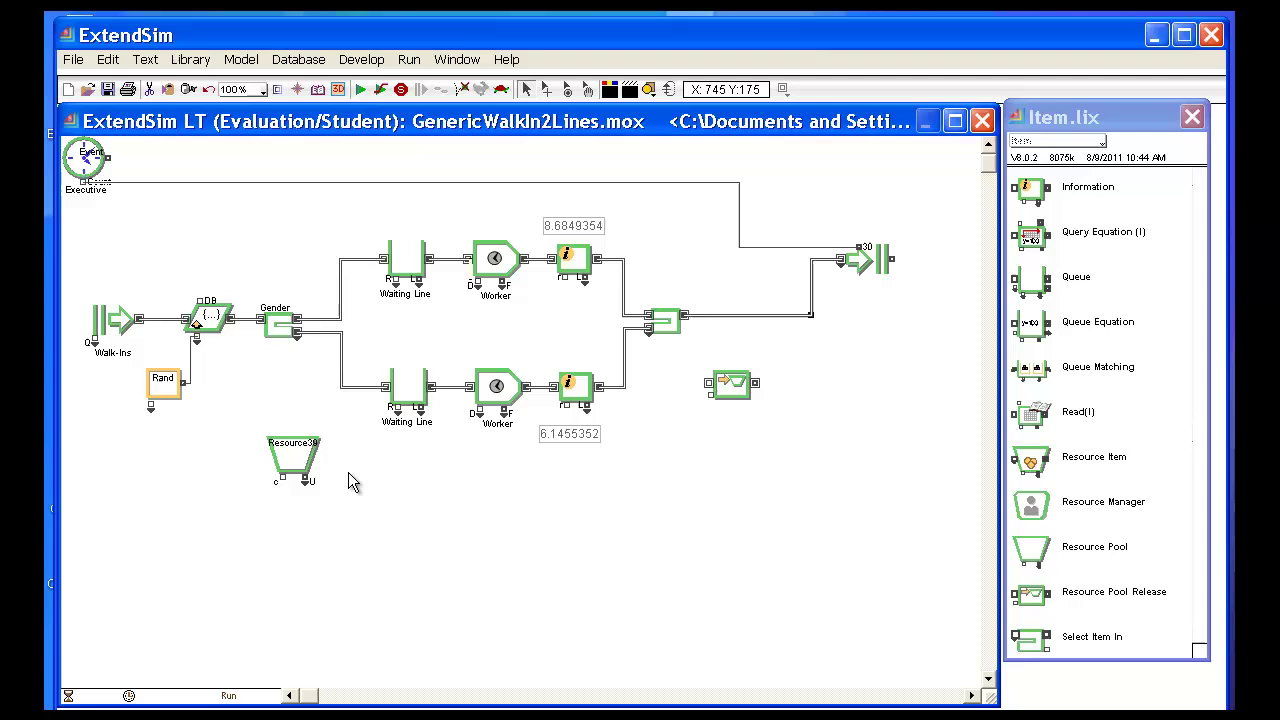
# Rename the new resource pool to 'Attending'.
pyautogui.doubleClick(295, 461)
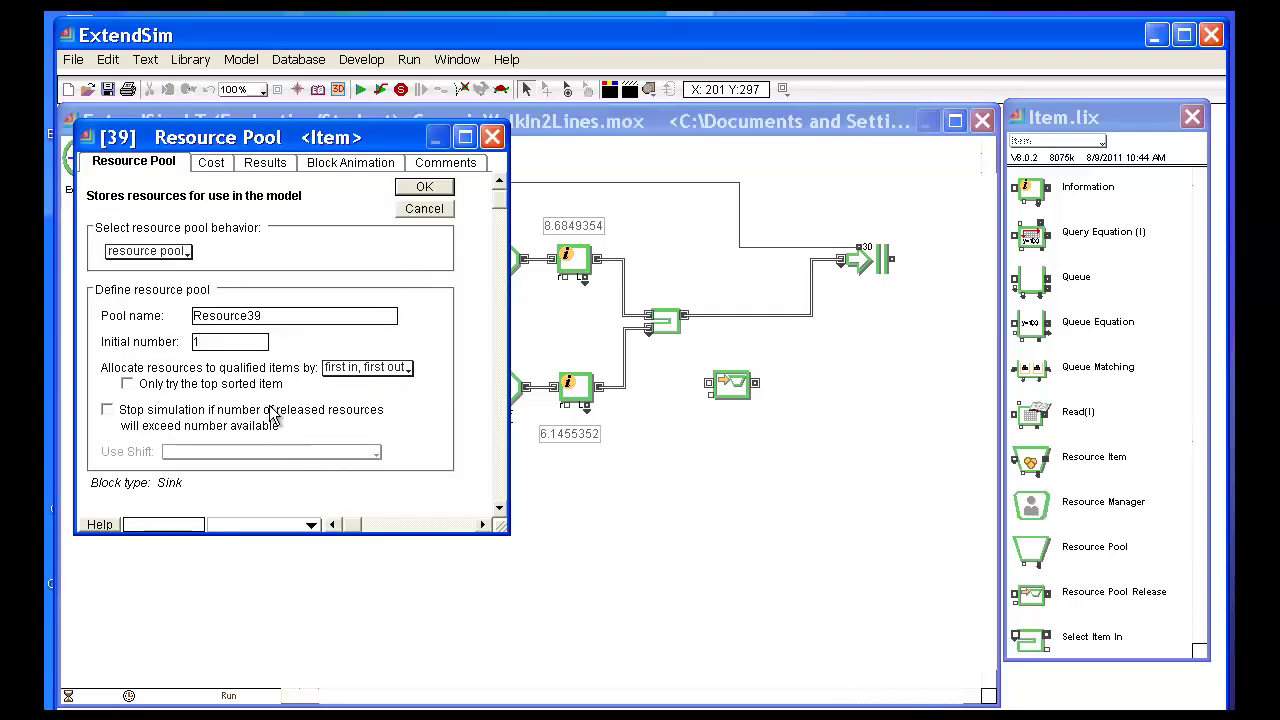
pyautogui.doubleClick(267, 316)
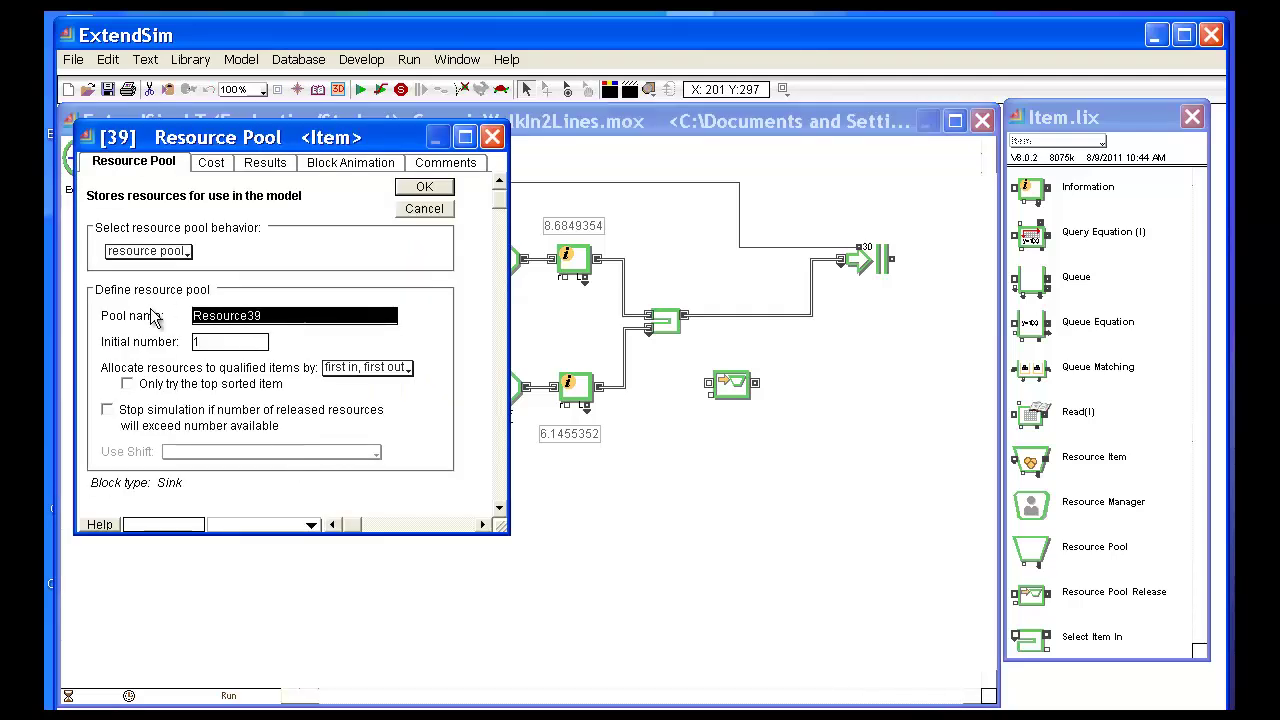
pyautogui.write('Attending')
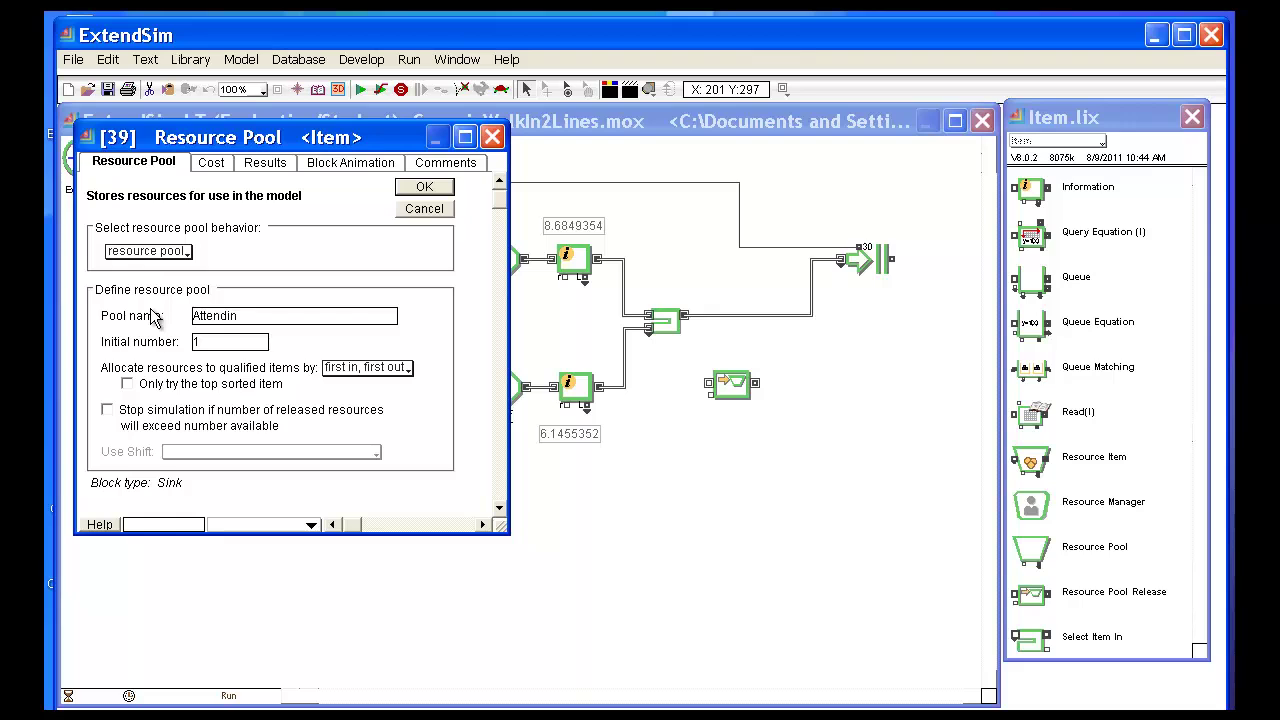
pyautogui.click(424, 187)
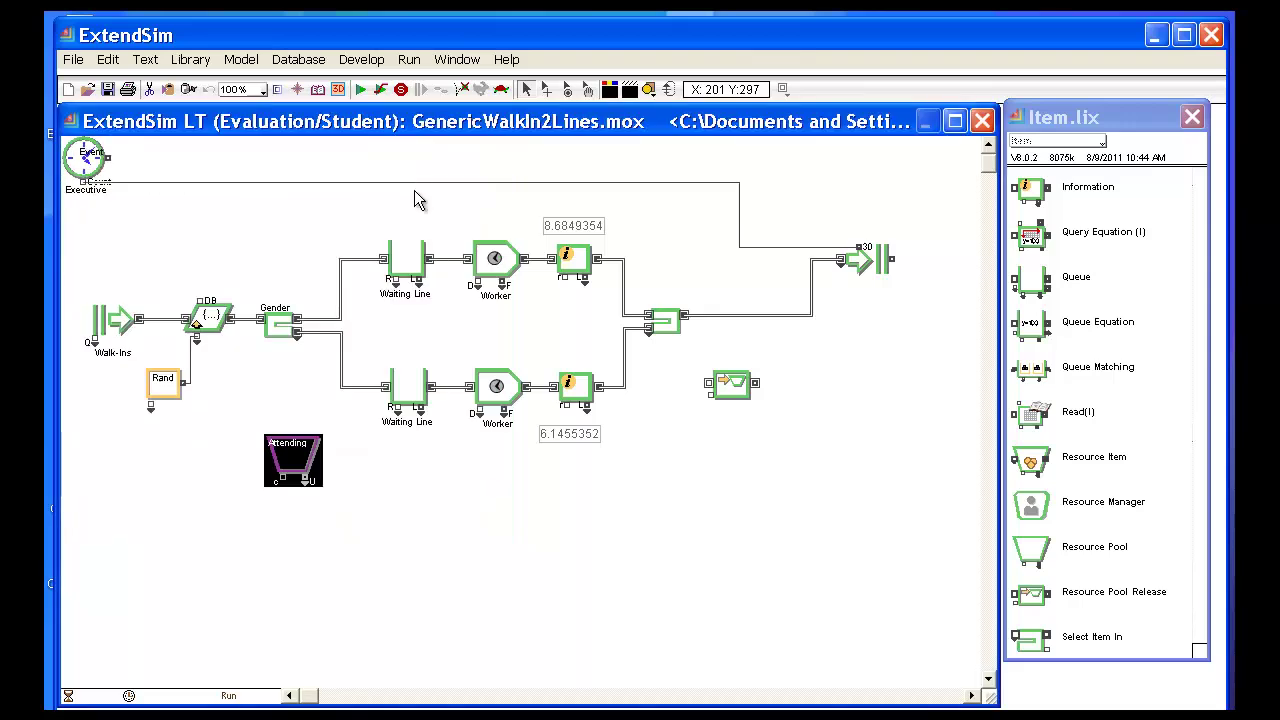
pyautogui.click(411, 267)
# Set the upper Waiting Line to a resource pool queue using the Attending pool, quantity 1.
pyautogui.doubleClick(411, 265)
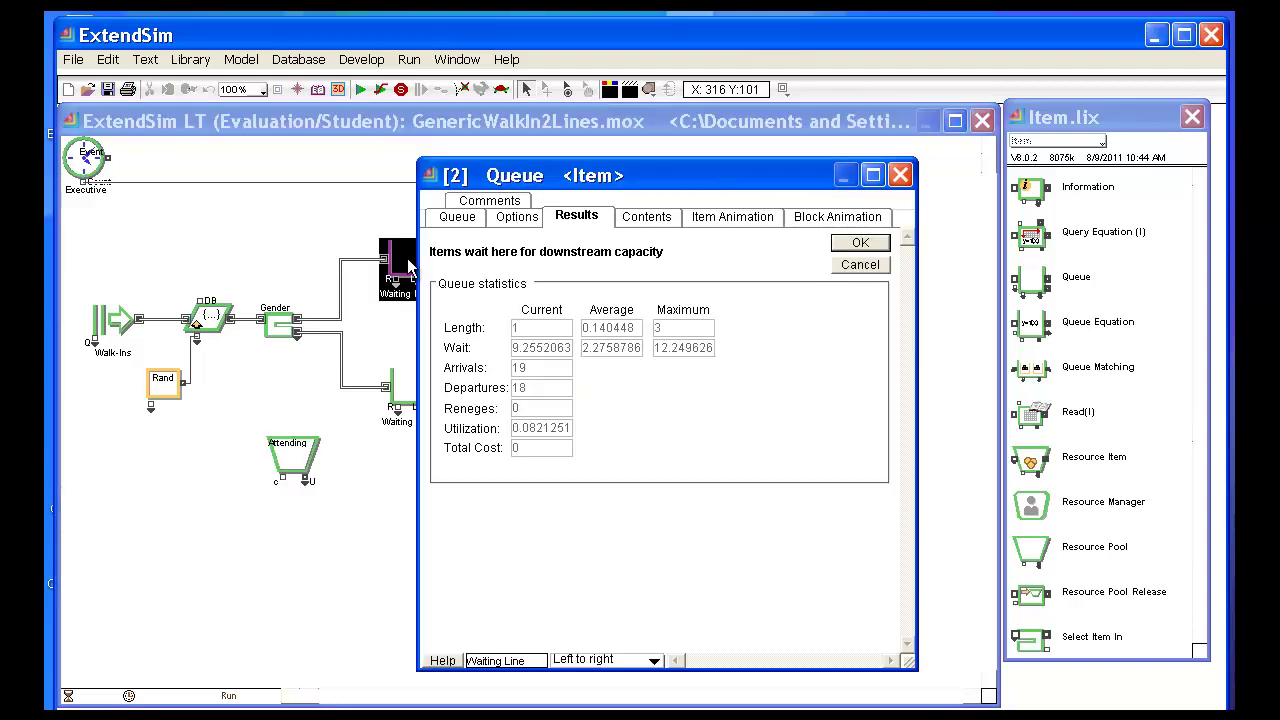
pyautogui.click(458, 220)
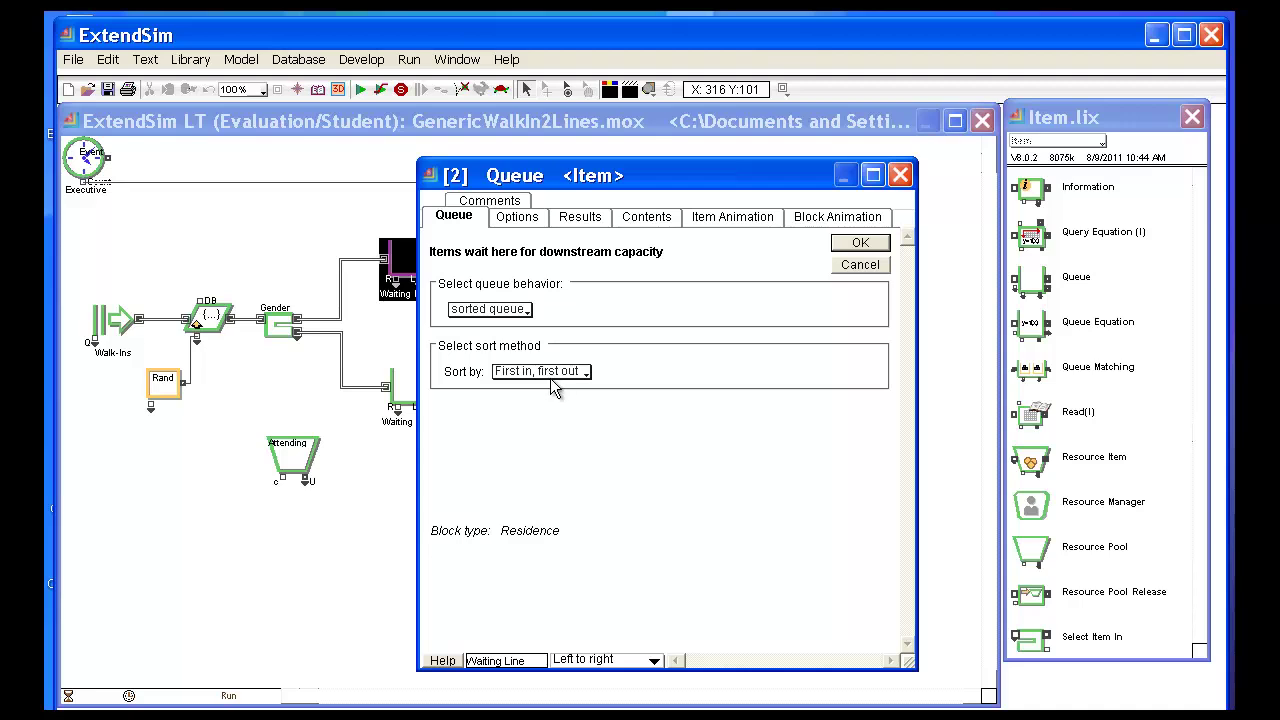
pyautogui.click(529, 313)
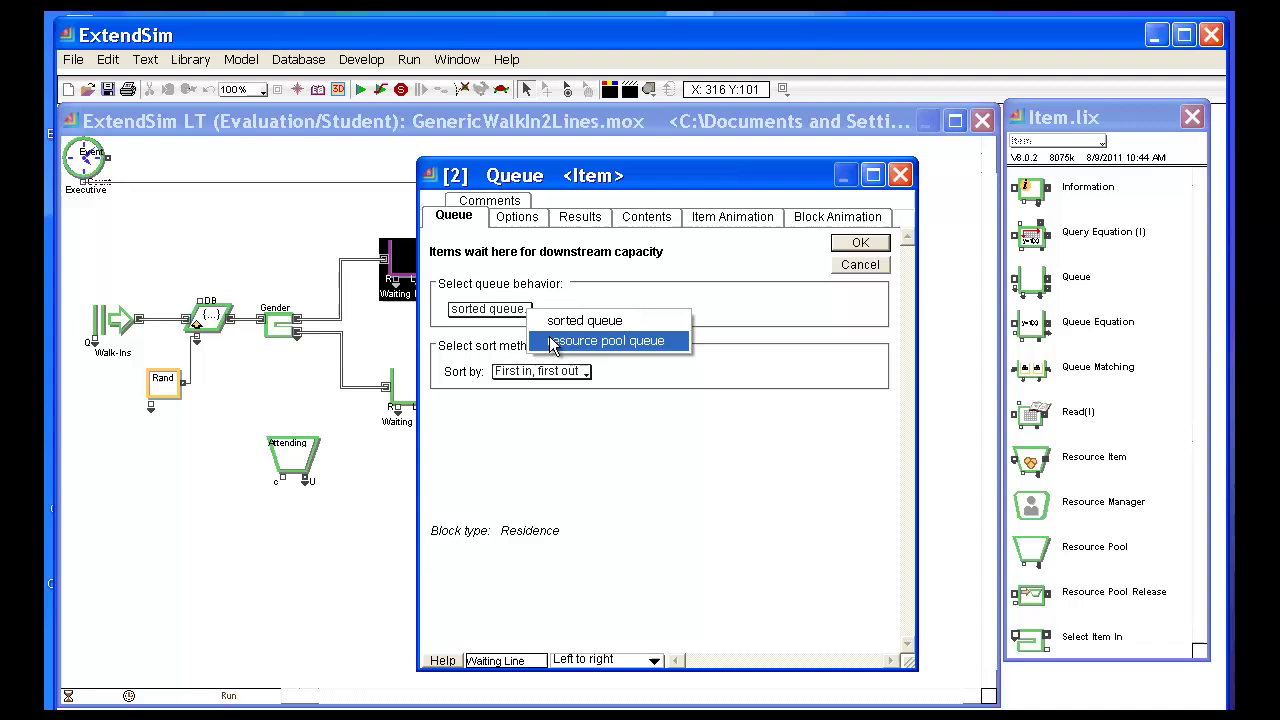
pyautogui.click(550, 341)
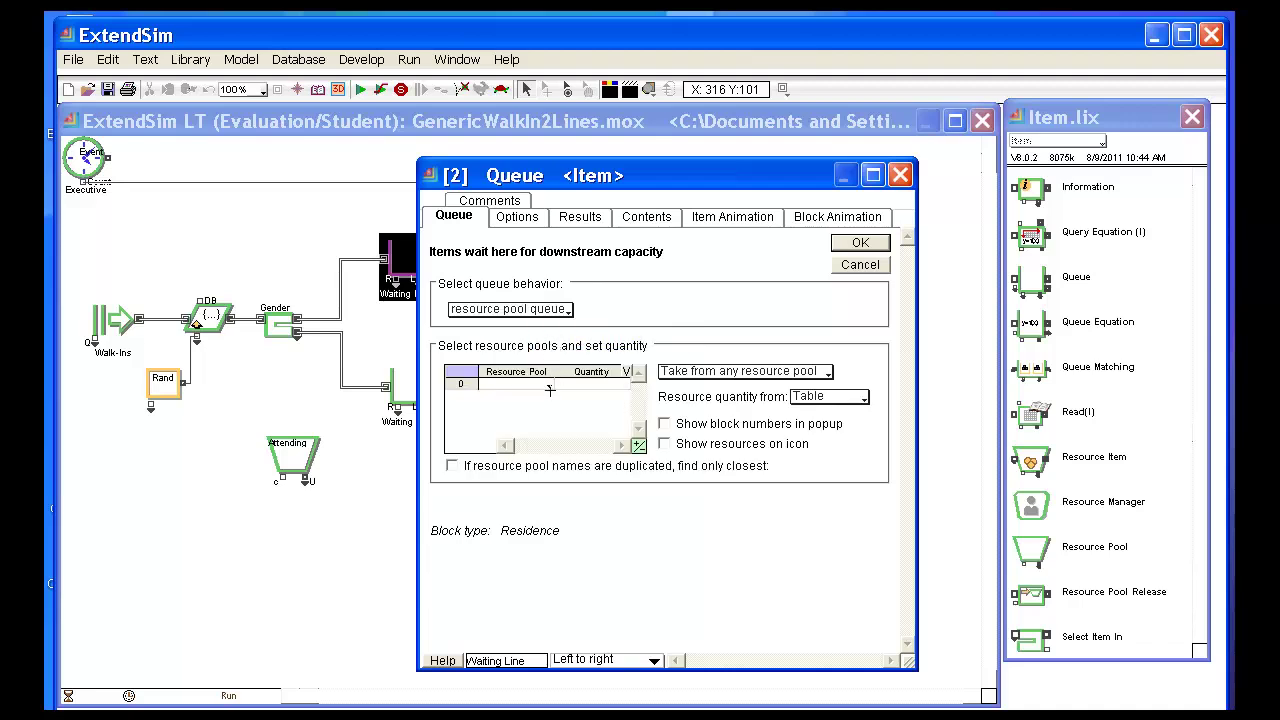
pyautogui.click(549, 387)
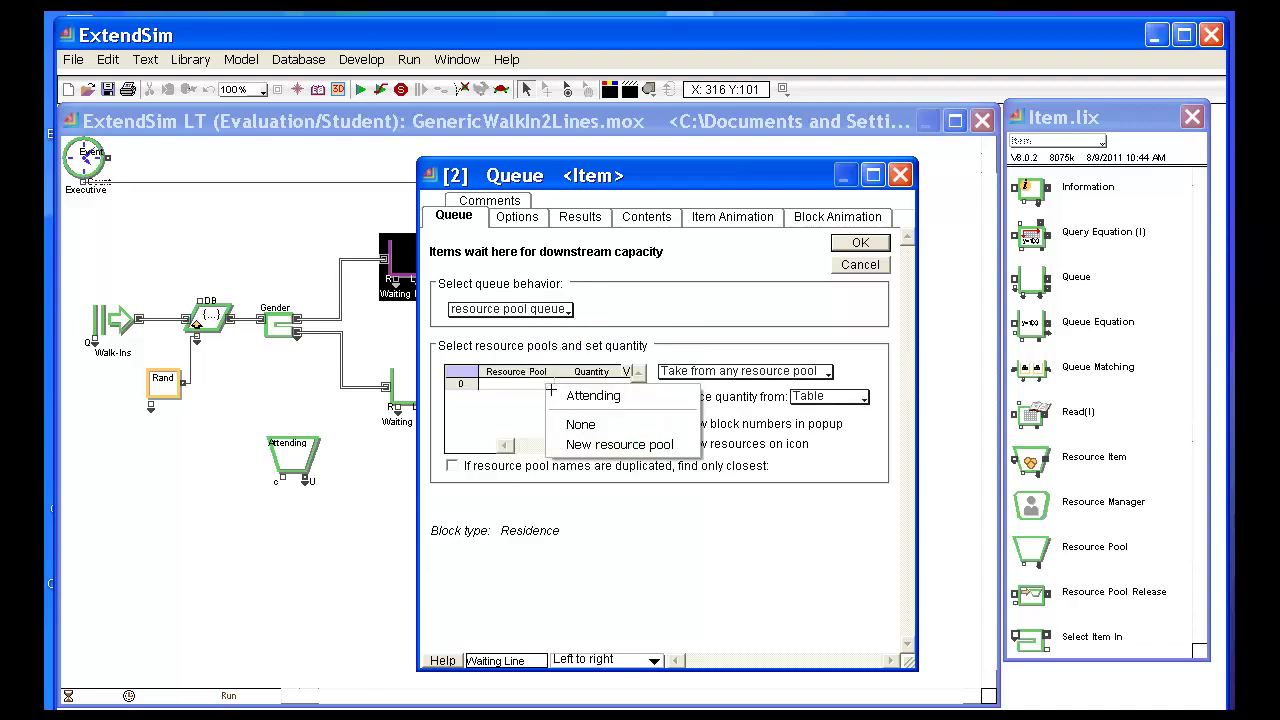
pyautogui.click(569, 397)
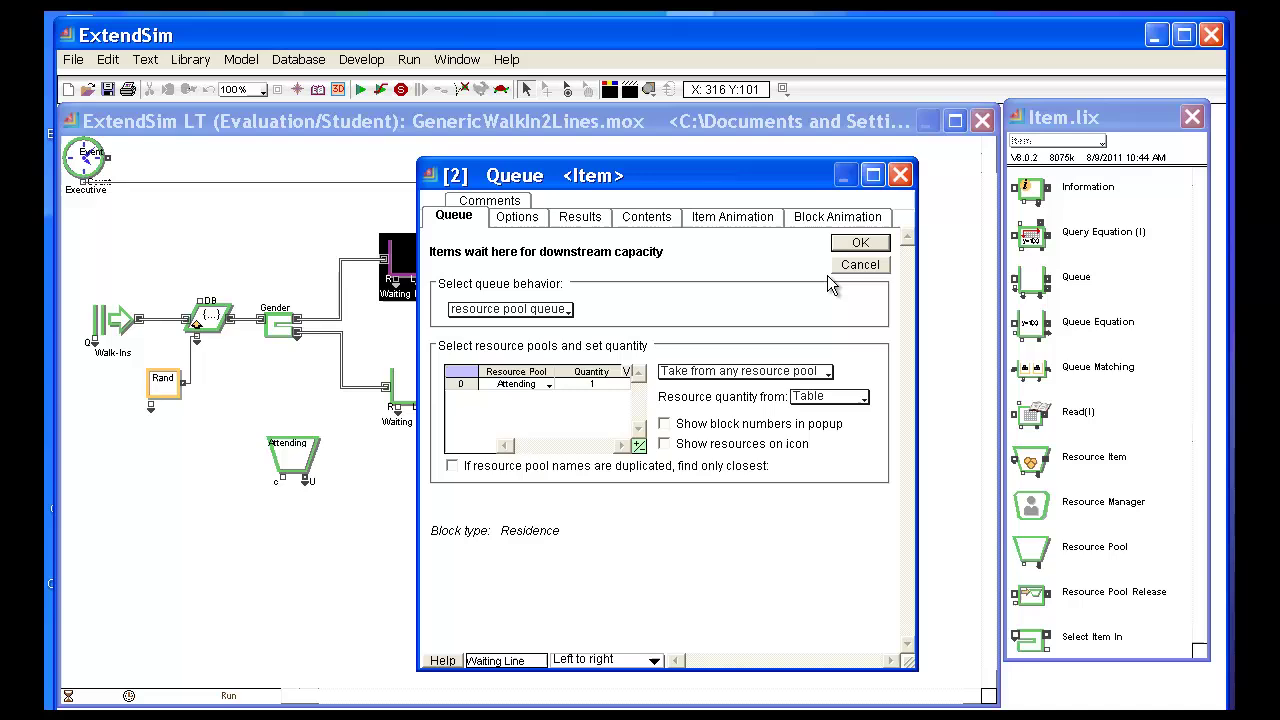
pyautogui.click(848, 245)
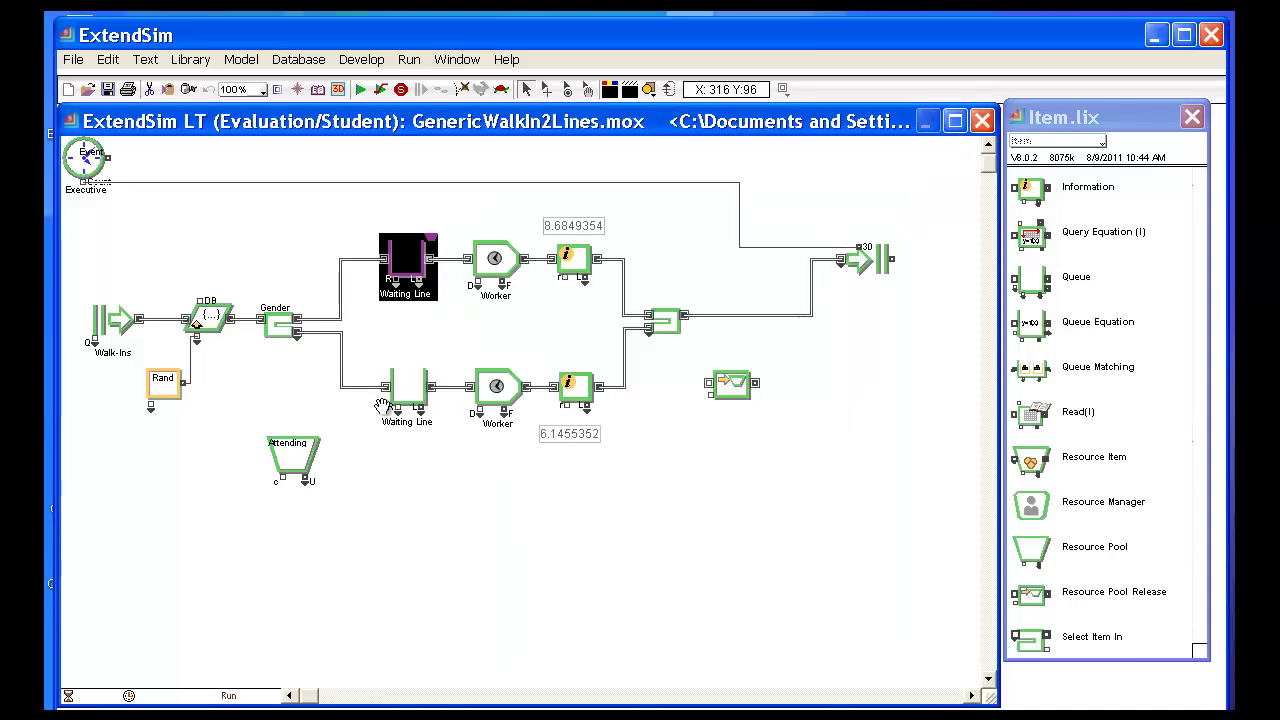
# Set the lower Waiting Line to a resource pool queue using the Attending pool, quantity 1.
pyautogui.doubleClick(403, 393)
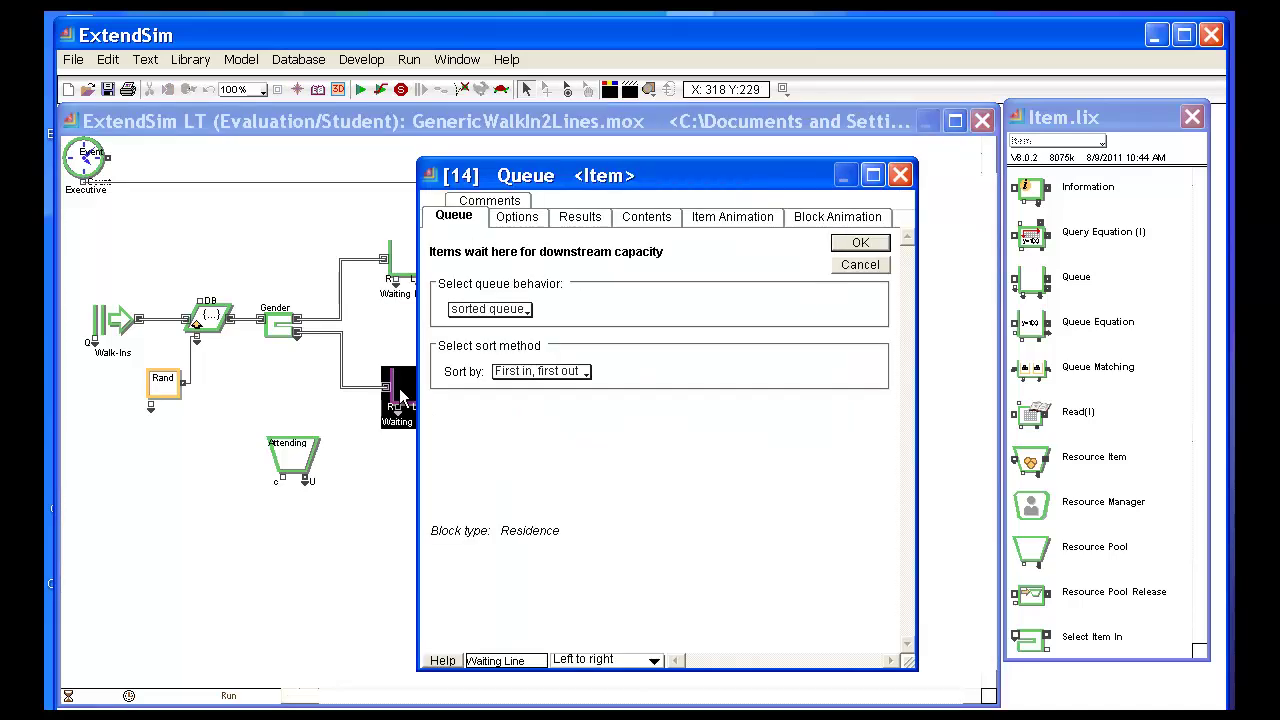
pyautogui.click(520, 310)
pyautogui.click(545, 341)
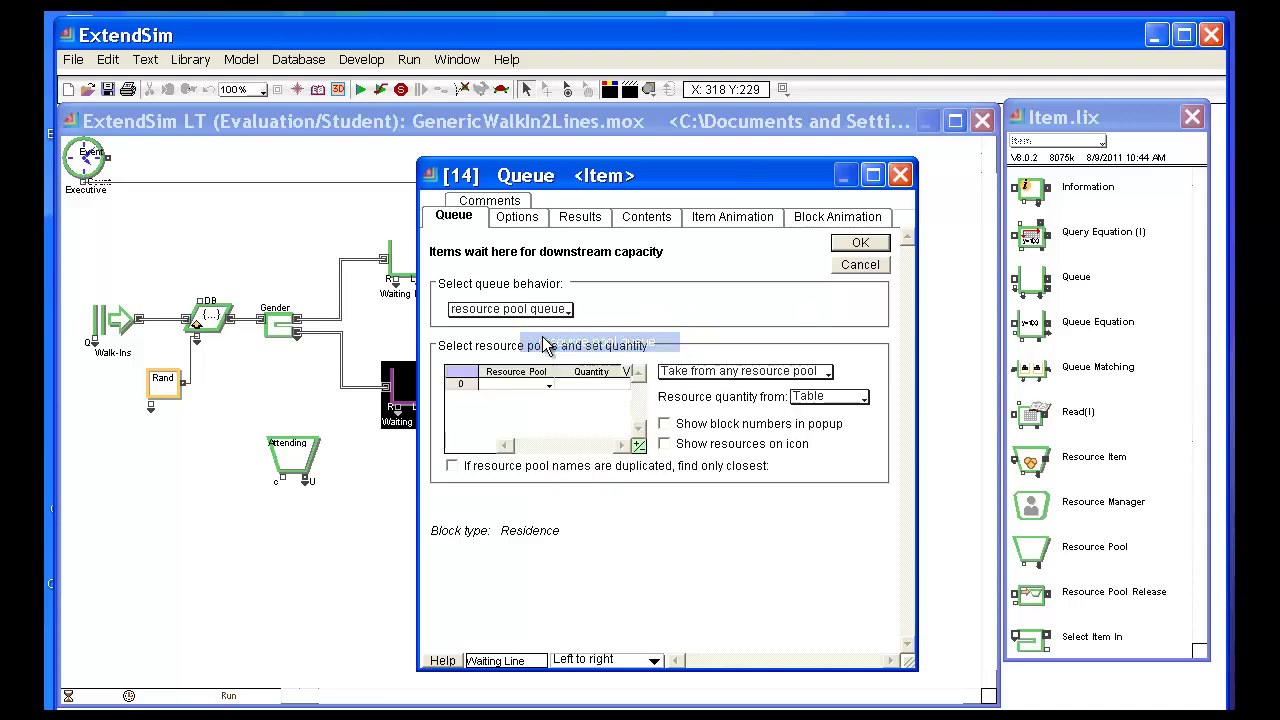
pyautogui.click(548, 383)
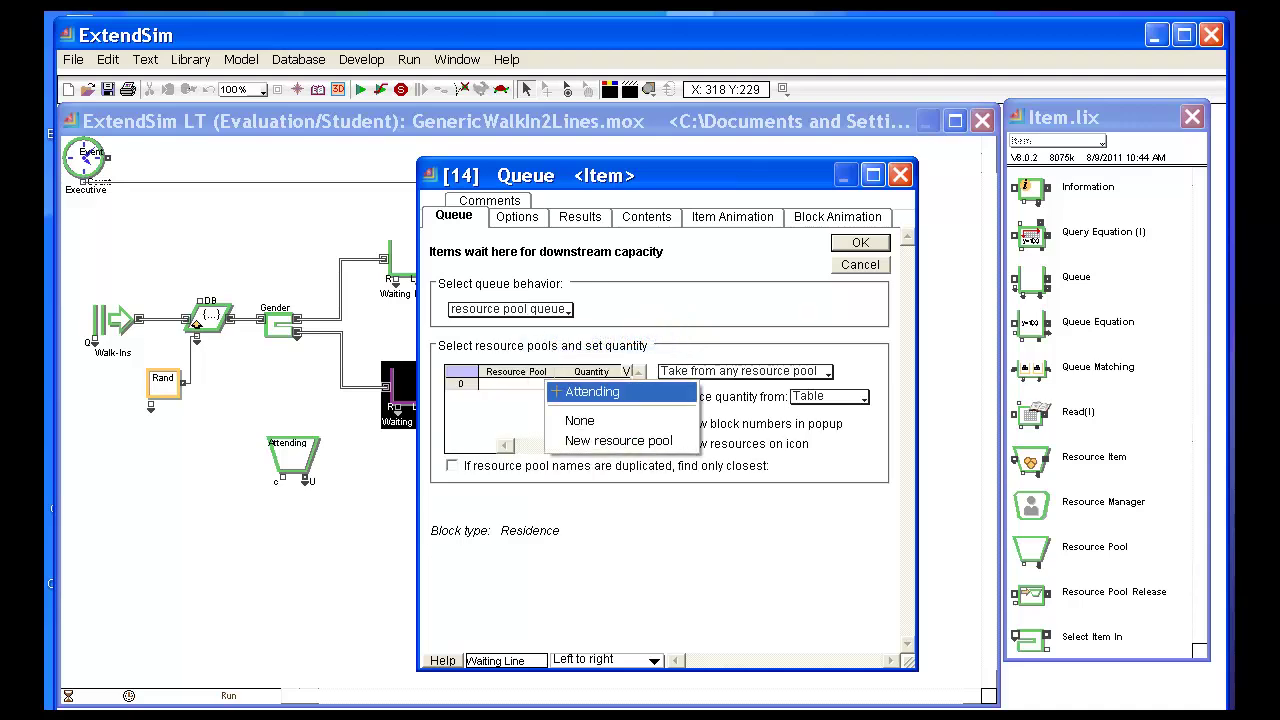
pyautogui.click(555, 390)
pyautogui.click(855, 243)
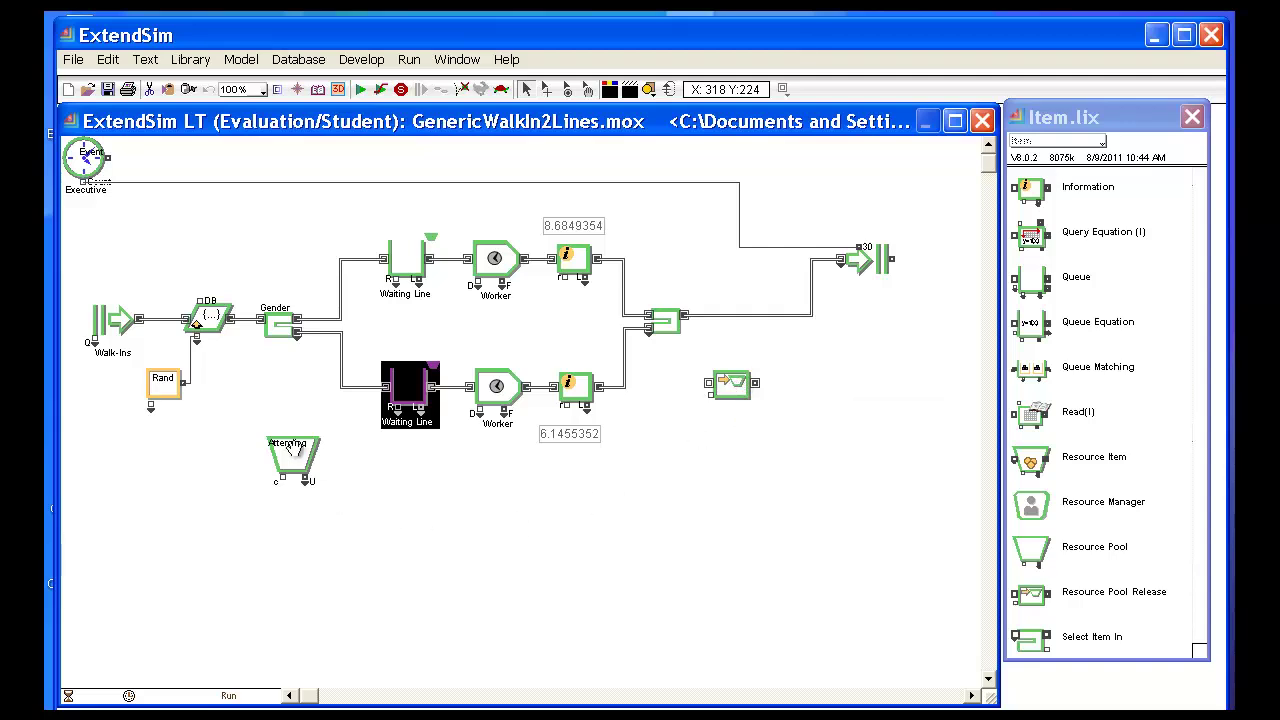
# Replace the connection into Exit with the Resource Pool Release block, wired from the combiner to Exit.
pyautogui.click(737, 316)
pyautogui.press('Delete')
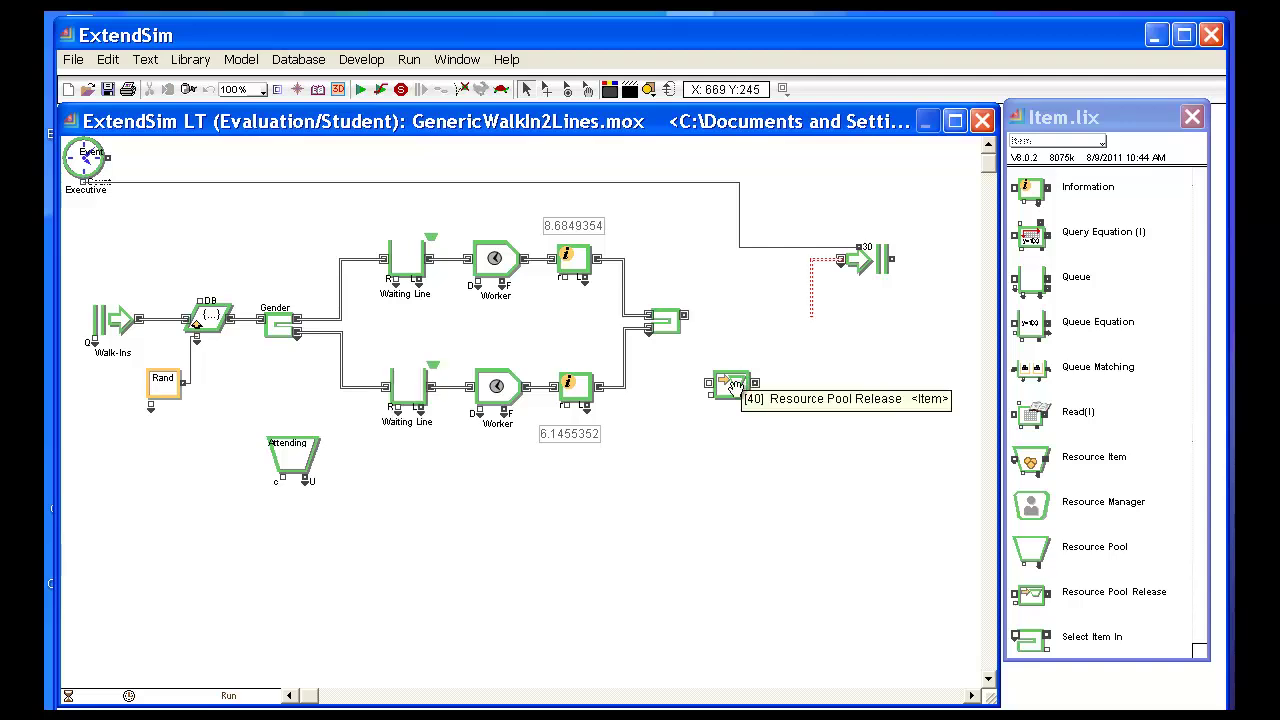
pyautogui.moveTo(740, 385); pyautogui.dragTo(818, 325)
pyautogui.click(733, 325)
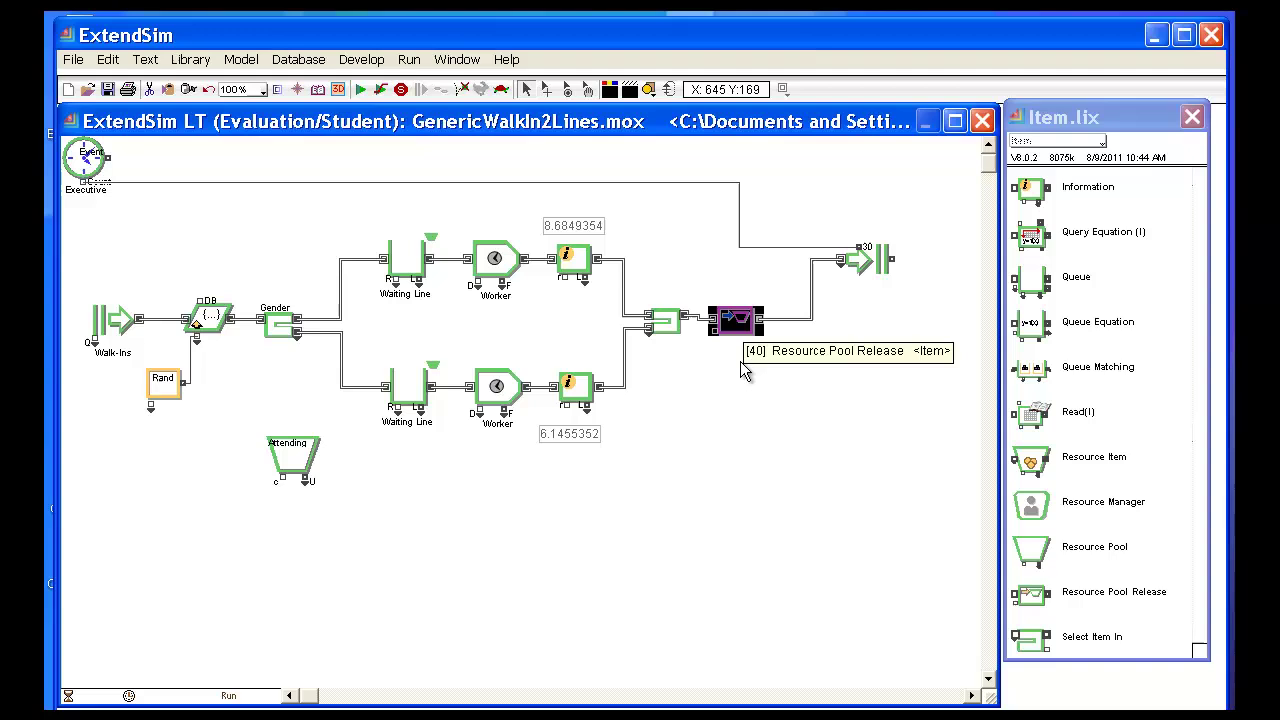
pyautogui.press('Up')
pyautogui.press('Up')
pyautogui.press('Up')
pyautogui.press('Up')
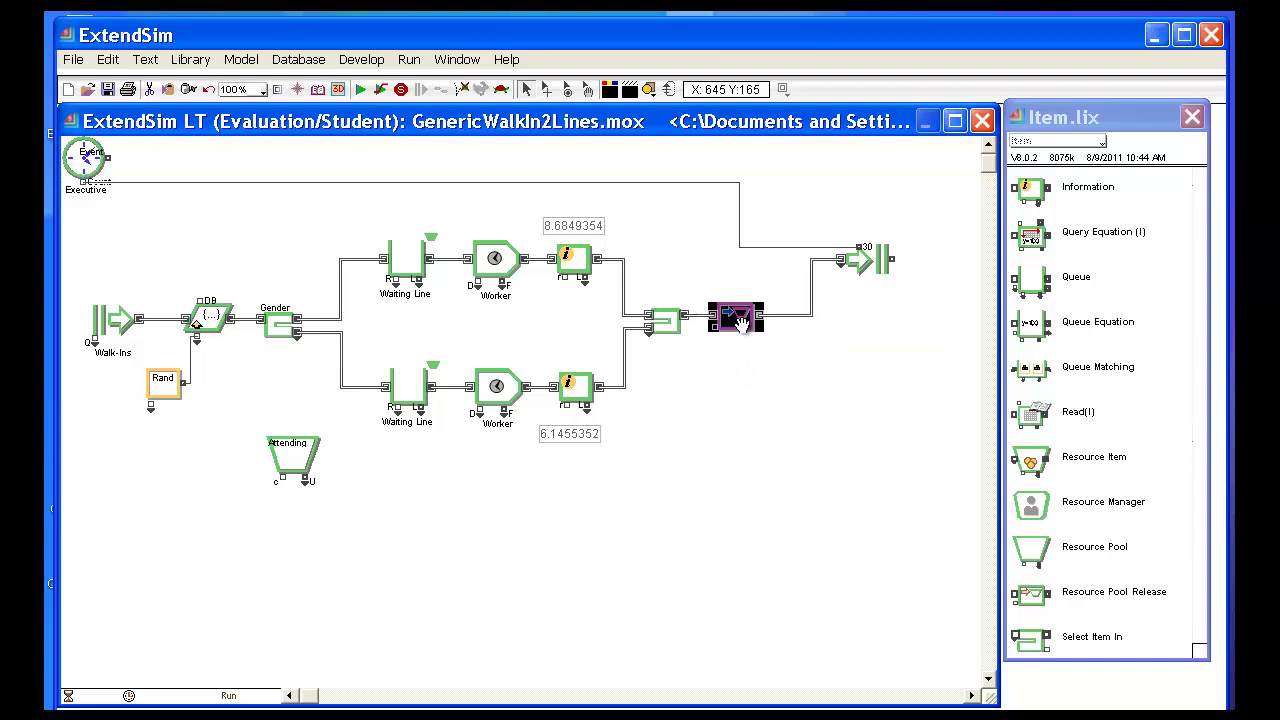
# Set the Resource Pool Release block to release 1 unit to the Attending pool by name.
pyautogui.click(738, 320)
pyautogui.doubleClick(740, 325)
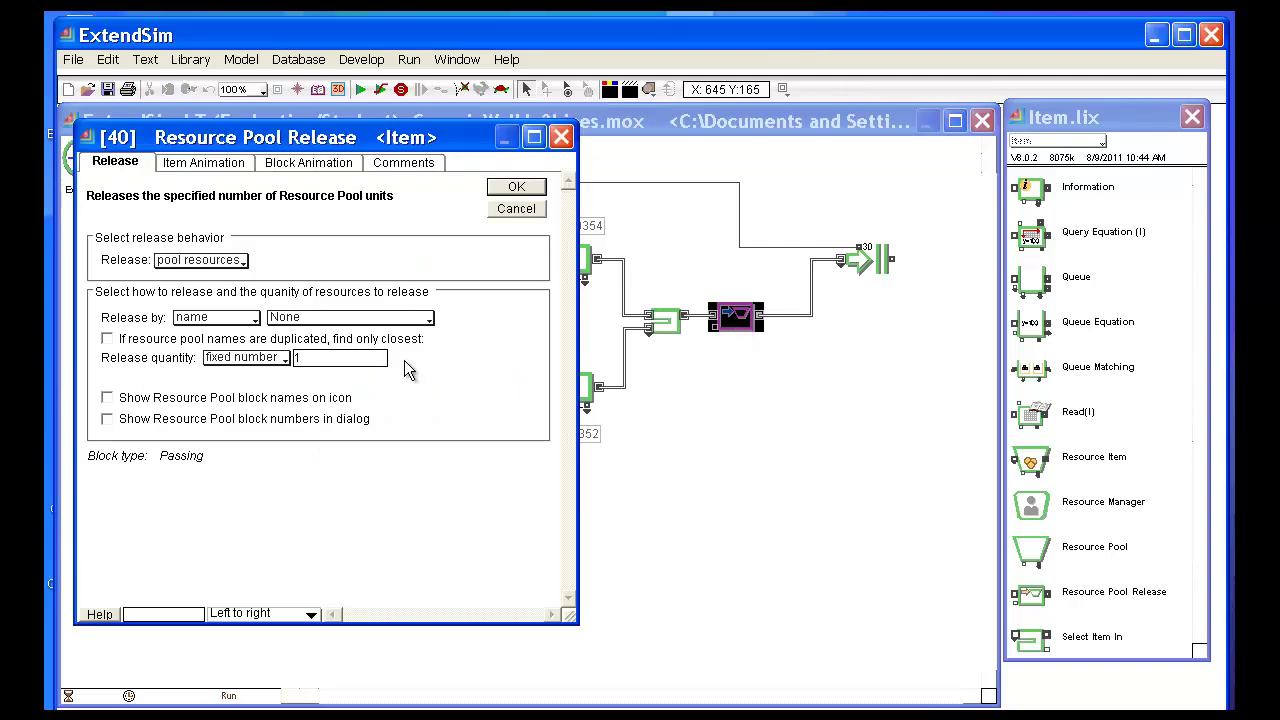
pyautogui.click(416, 326)
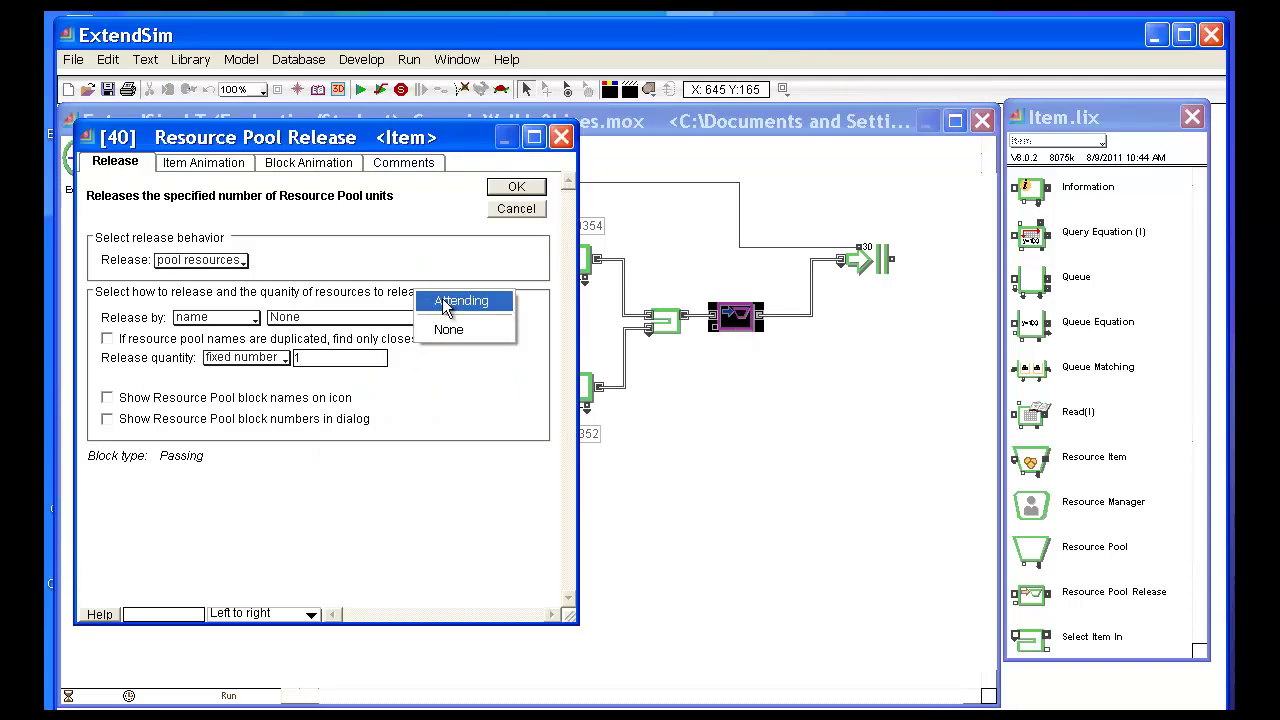
pyautogui.click(446, 309)
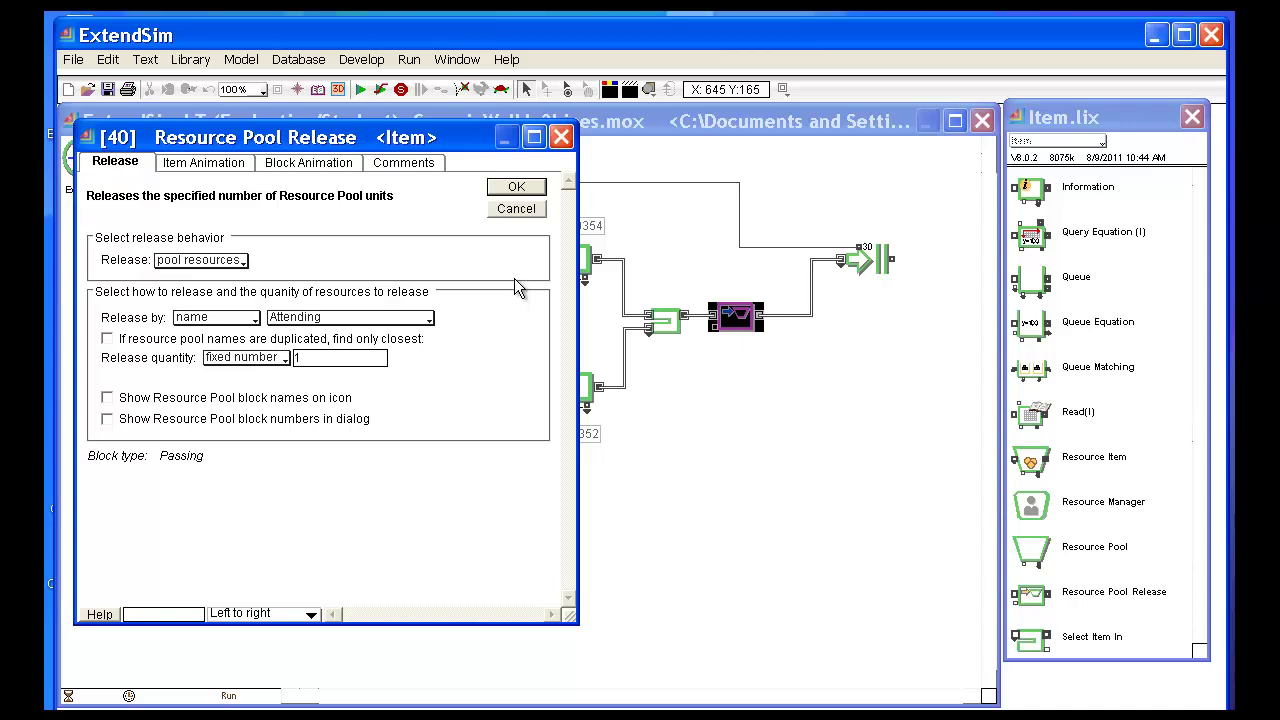
pyautogui.click(514, 188)
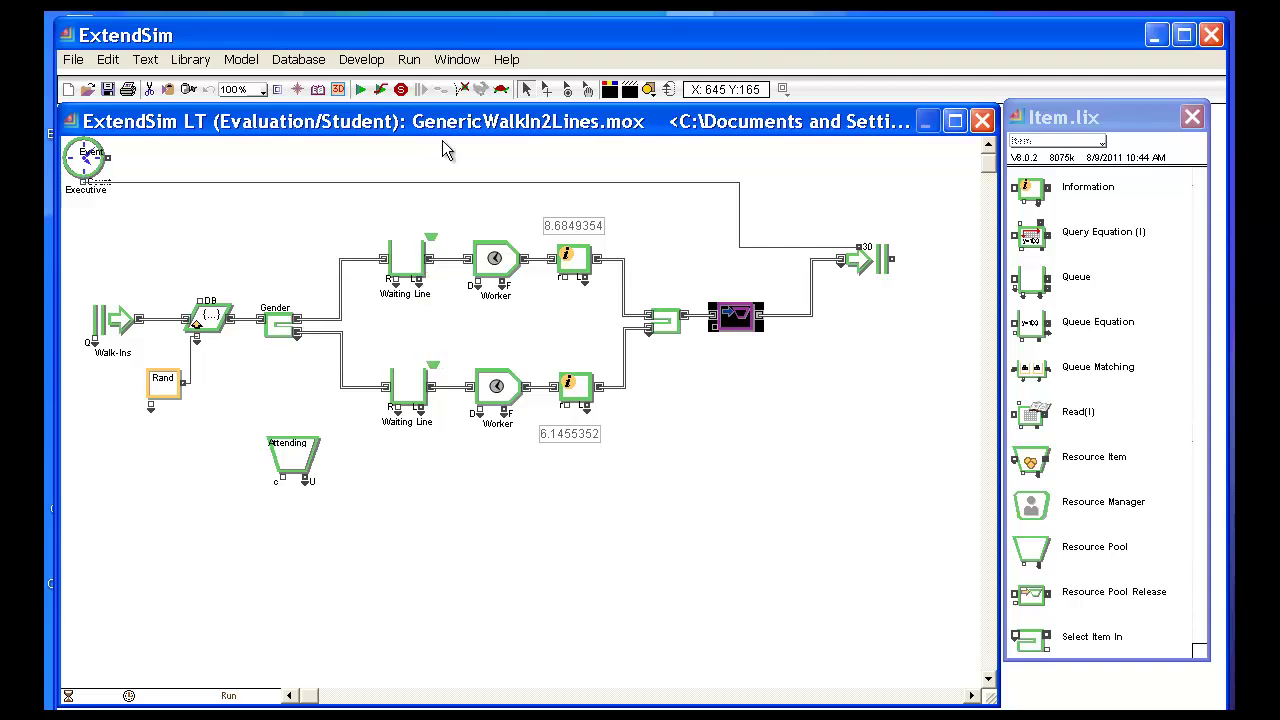
# Run the model once; the lines report 9.807728 and 7.3649408.
pyautogui.click(360, 90)
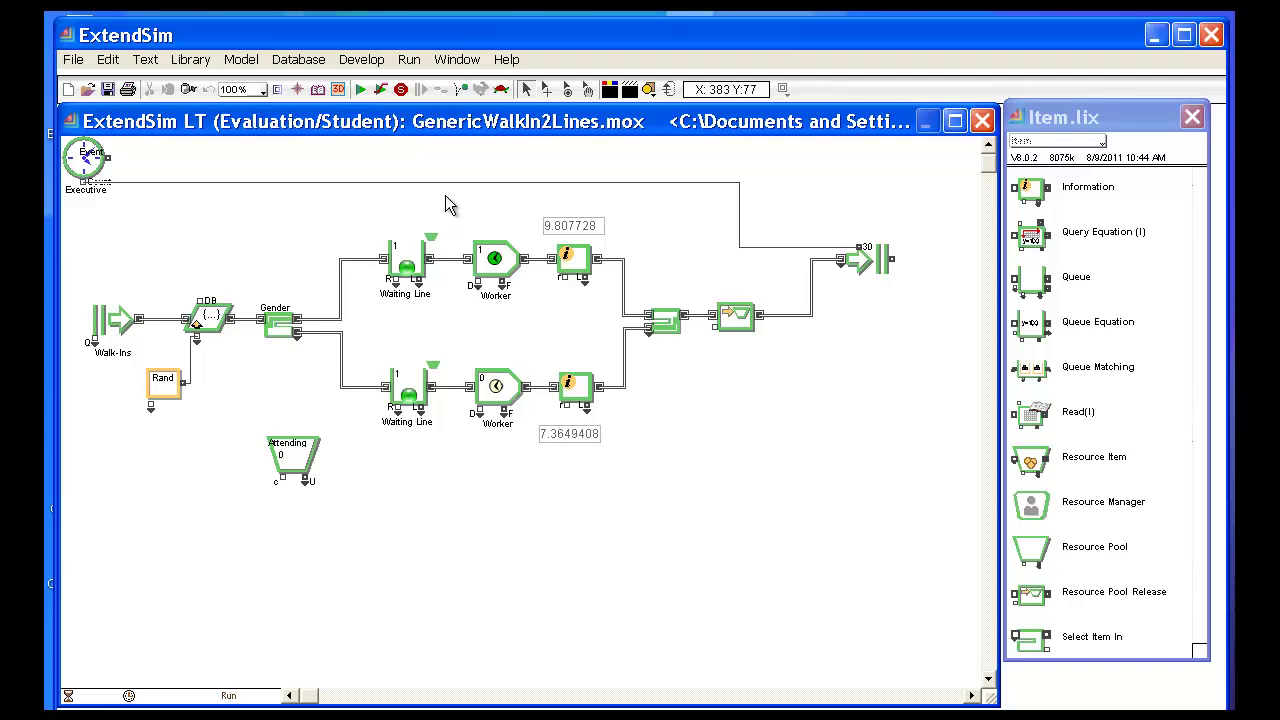
# Reopen Simulation Setup and set the number of runs to 1000 with end time 1000.
pyautogui.click(410, 62)
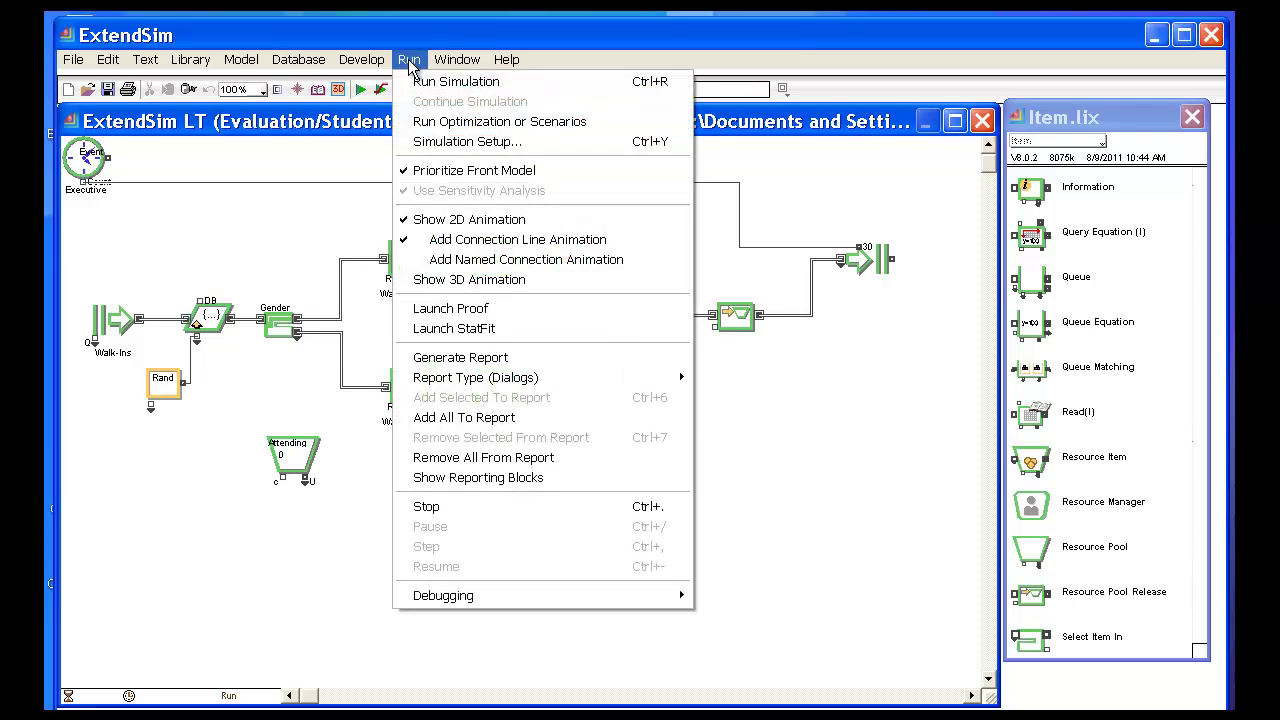
pyautogui.click(452, 141)
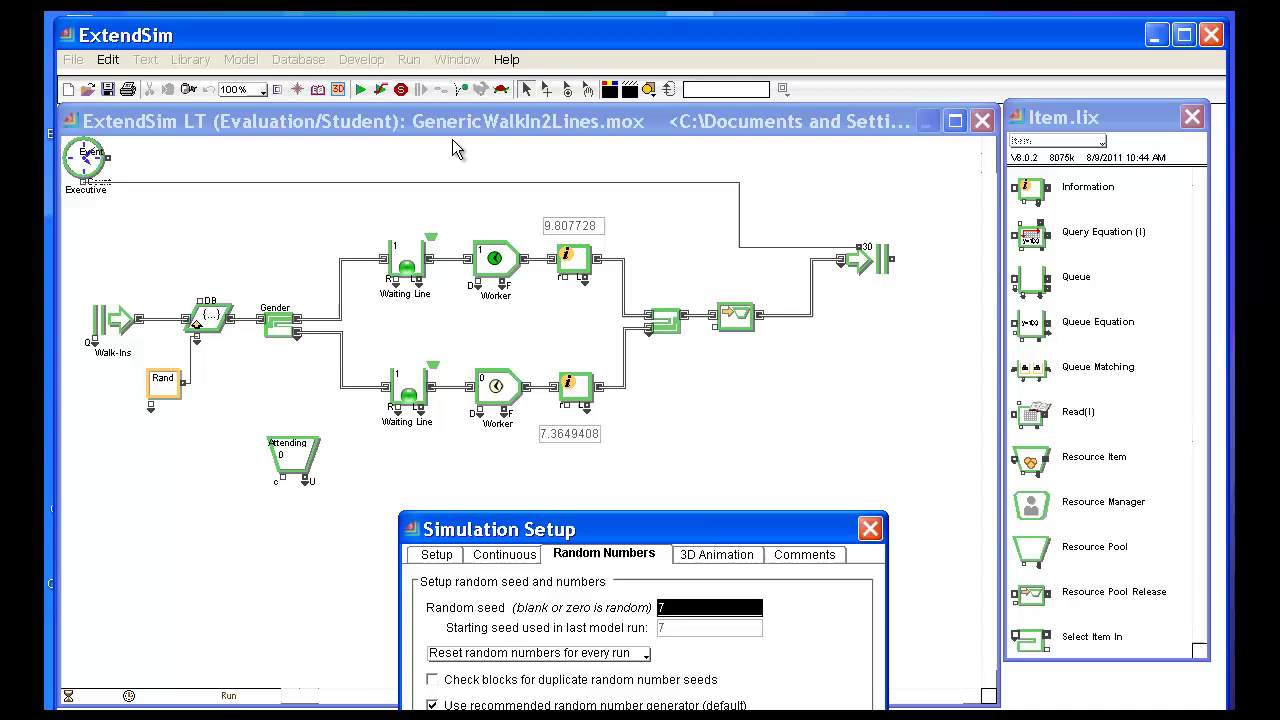
pyautogui.moveTo(595, 530); pyautogui.dragTo(606, 262)
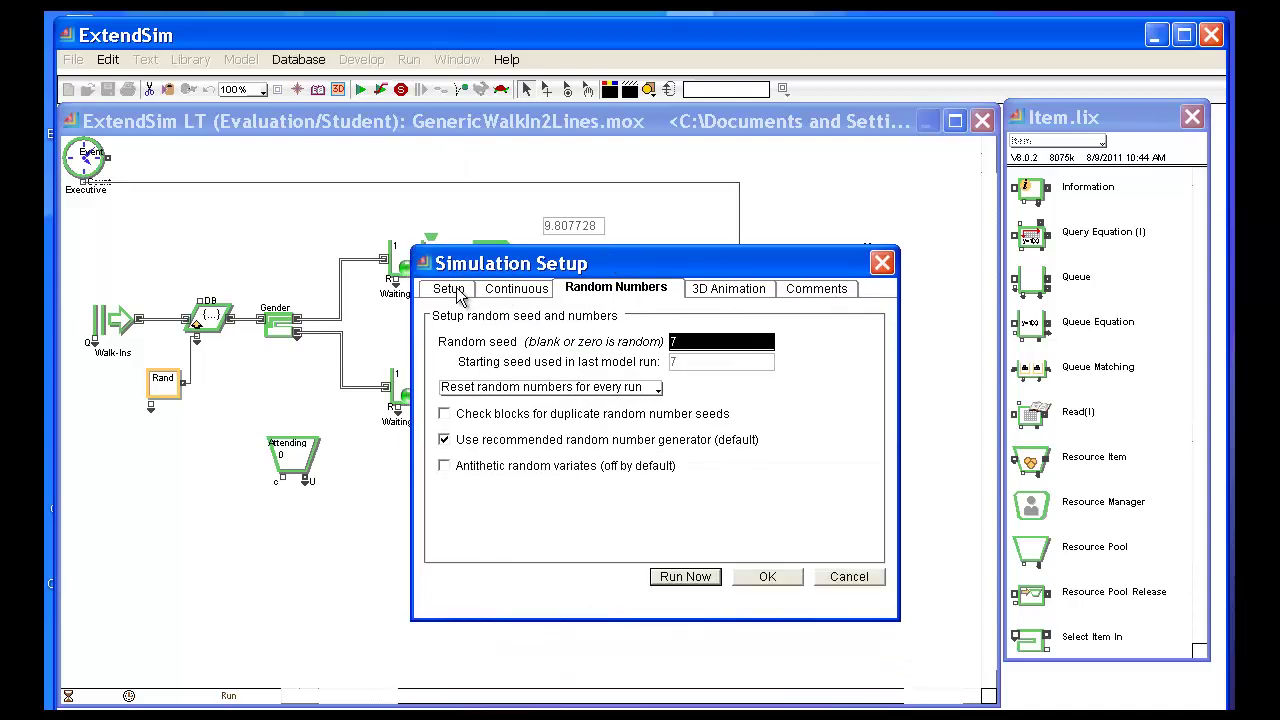
pyautogui.click(688, 341)
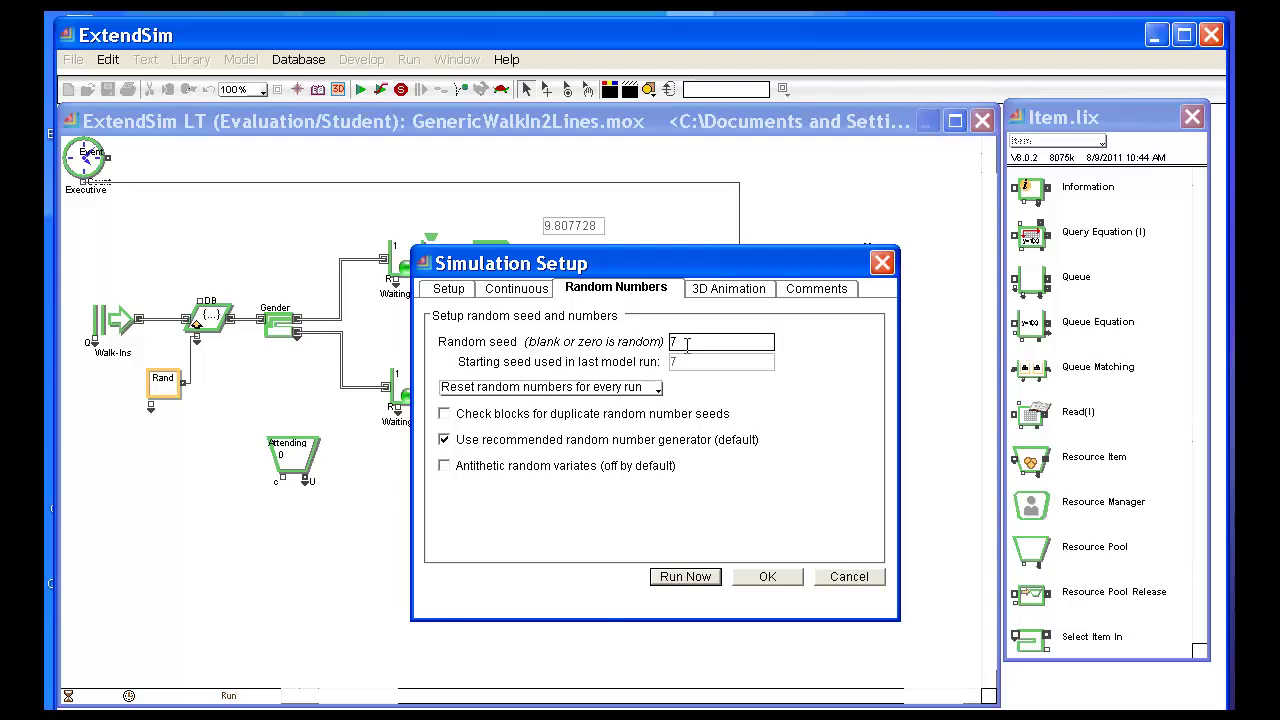
pyautogui.click(449, 290)
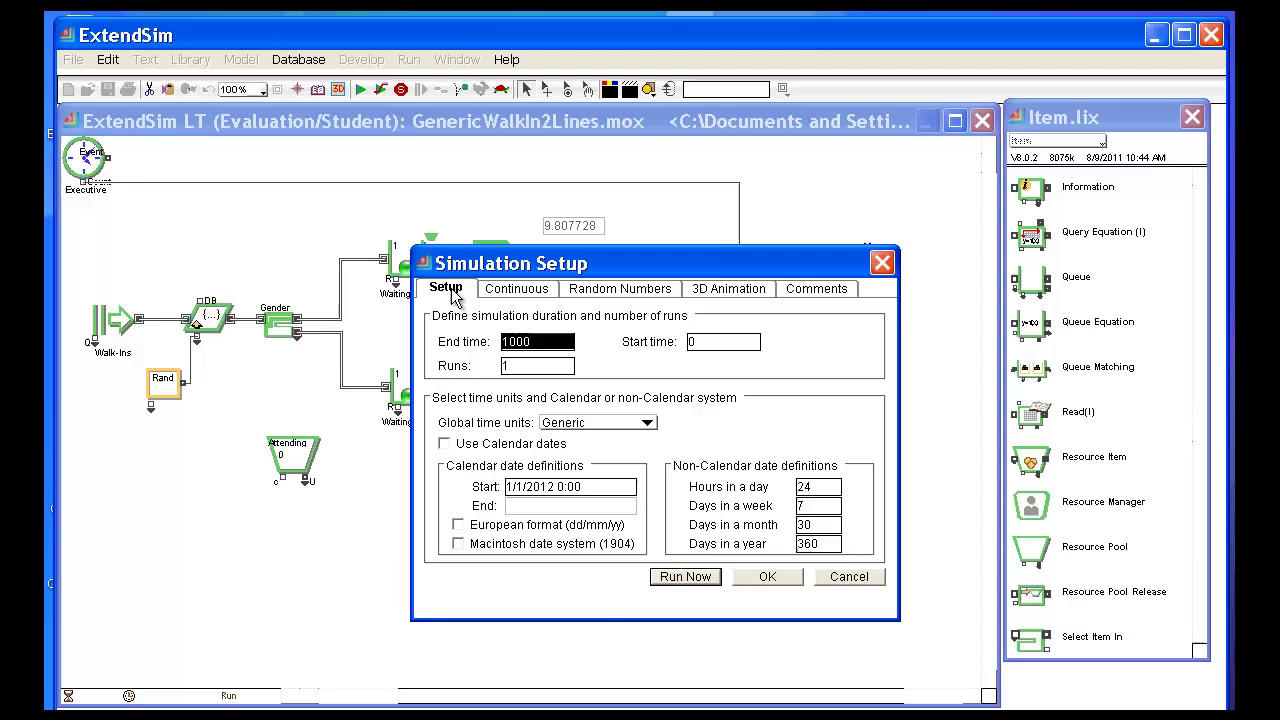
pyautogui.click(521, 366)
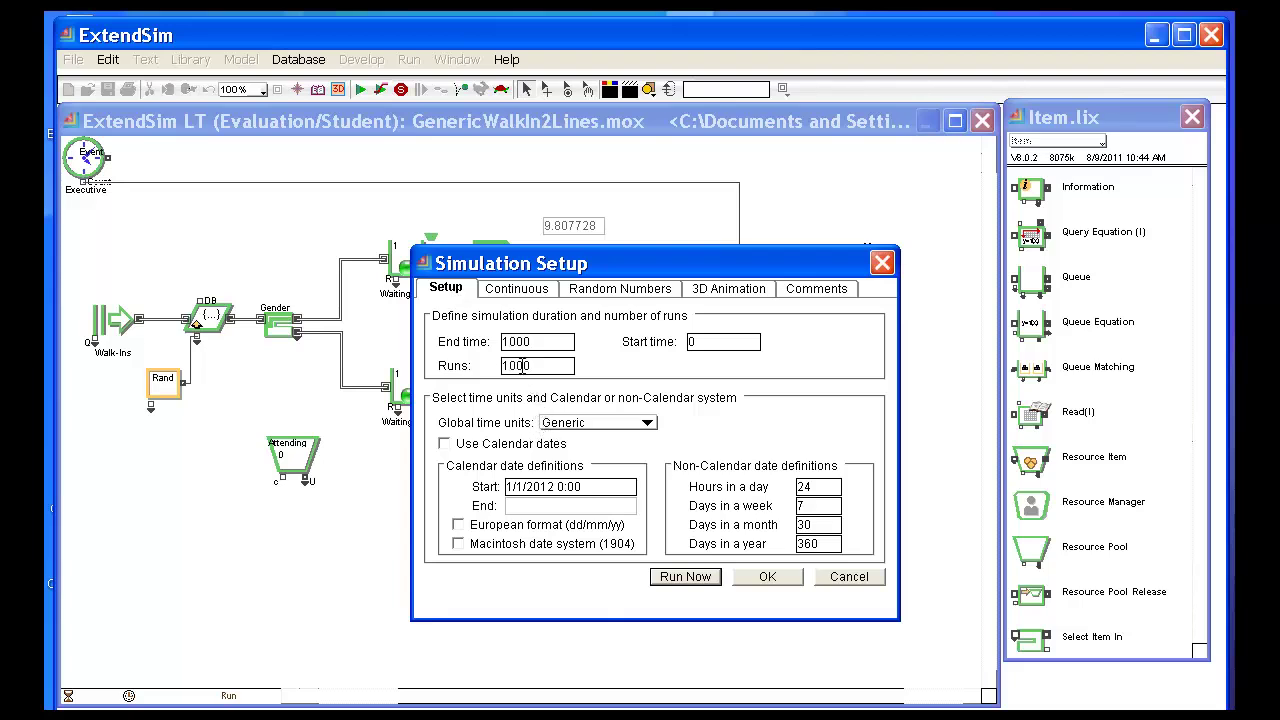
# Start the 1000-run simulation and turn off animation so the runs finish faster.
pyautogui.click(683, 576)
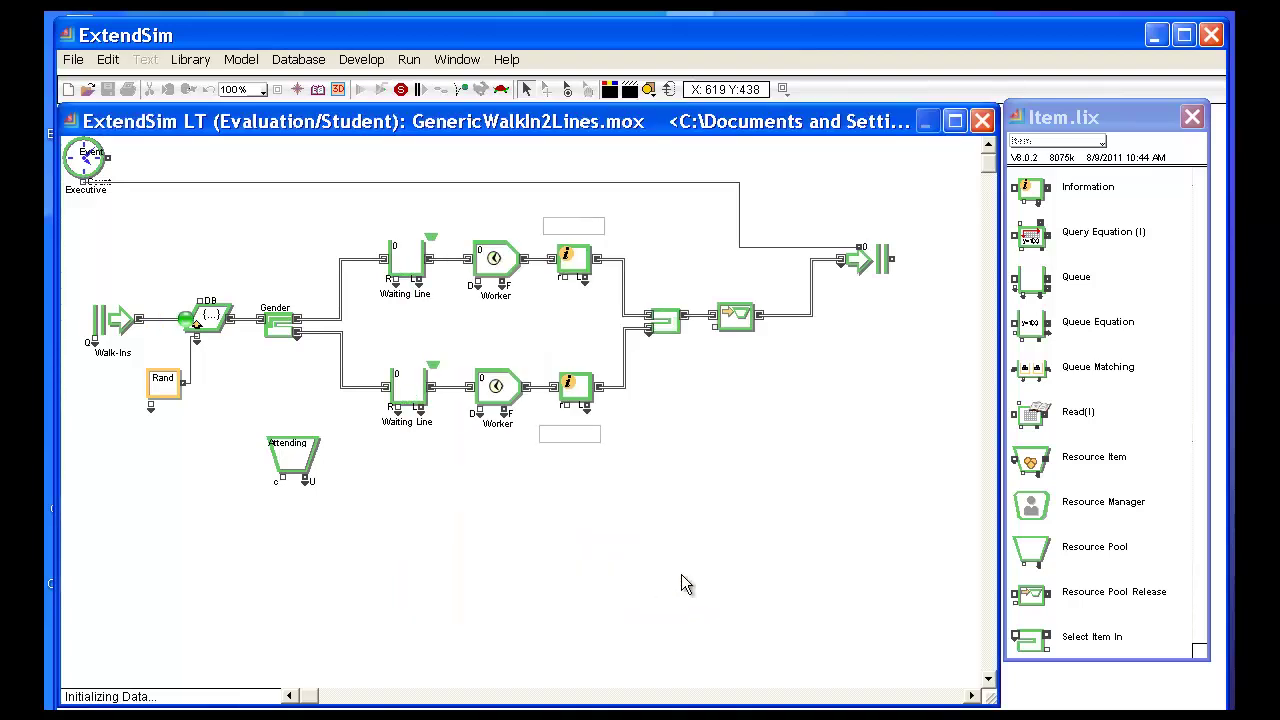
pyautogui.click(459, 94)
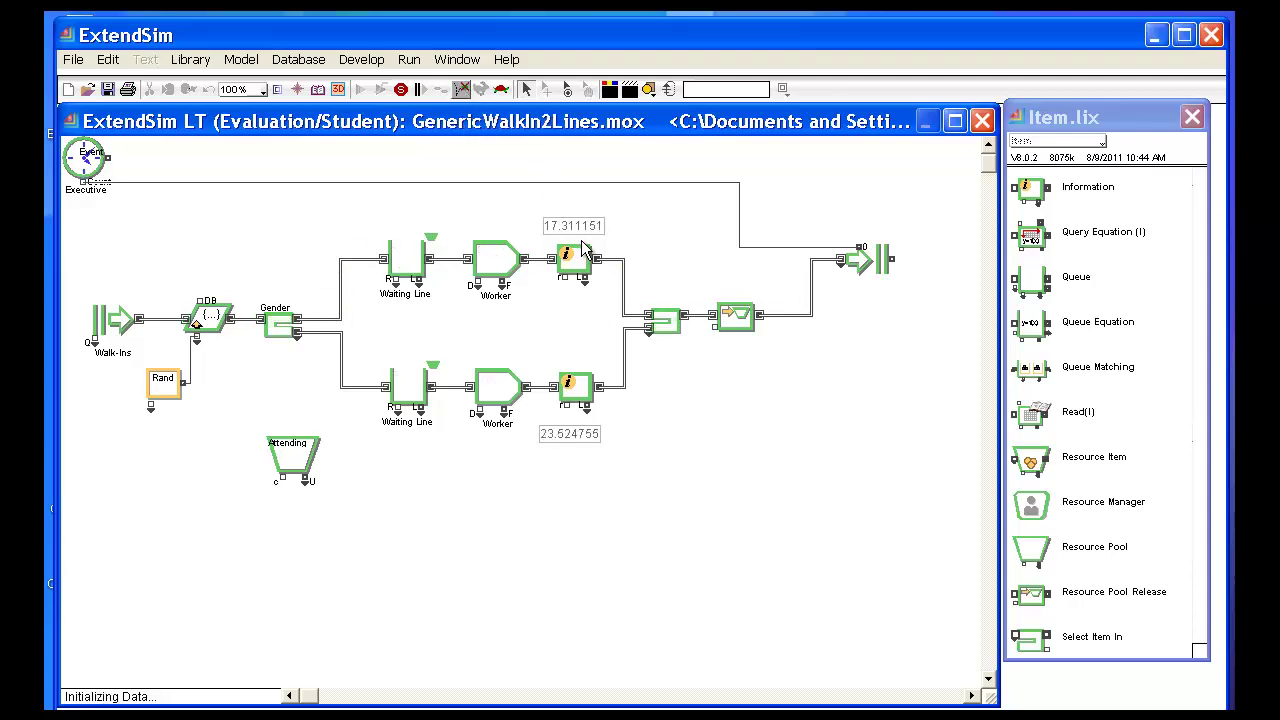